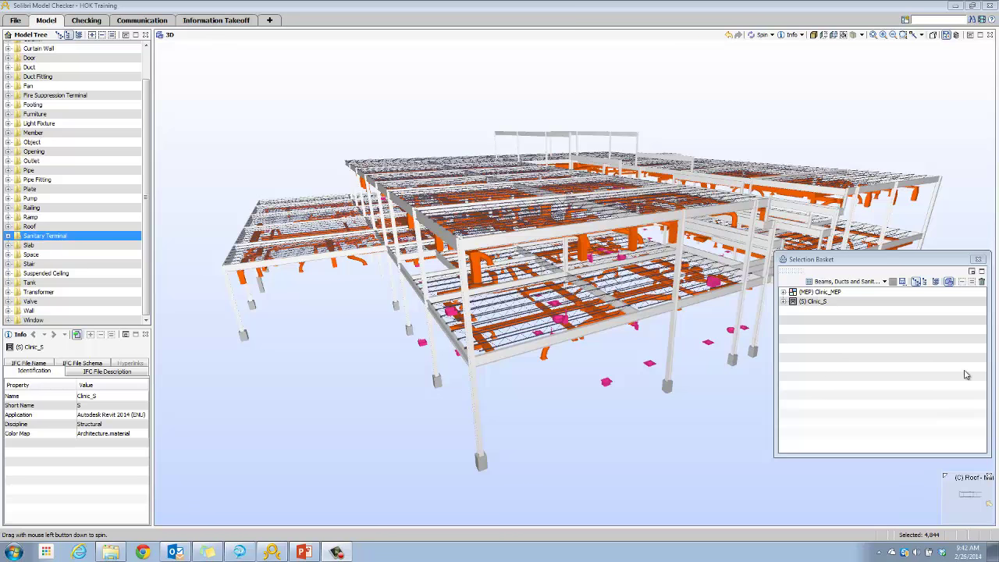
# Close the Selection Basket and show all components of the building in the 3D view
pyautogui.click(982, 260)
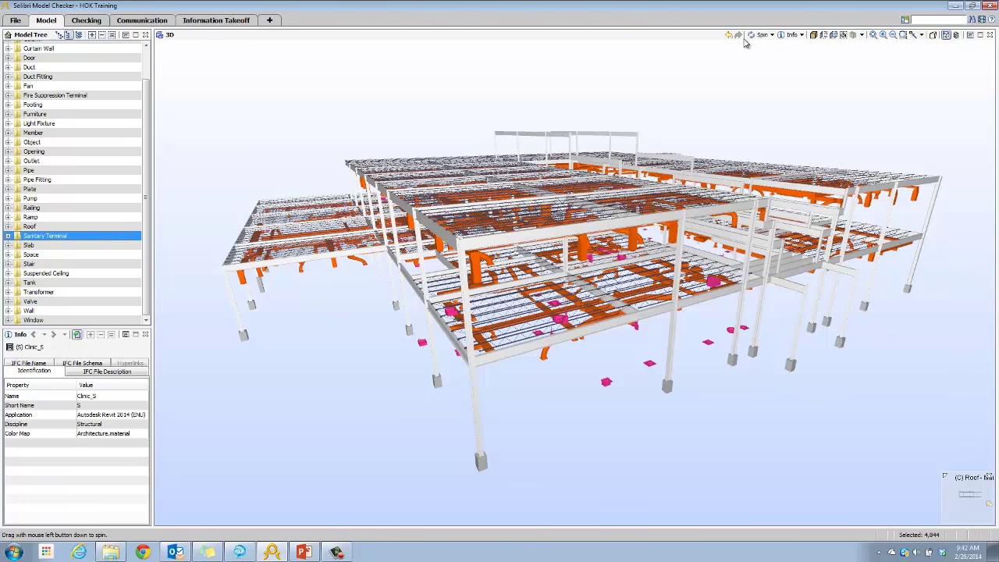
pyautogui.click(813, 35)
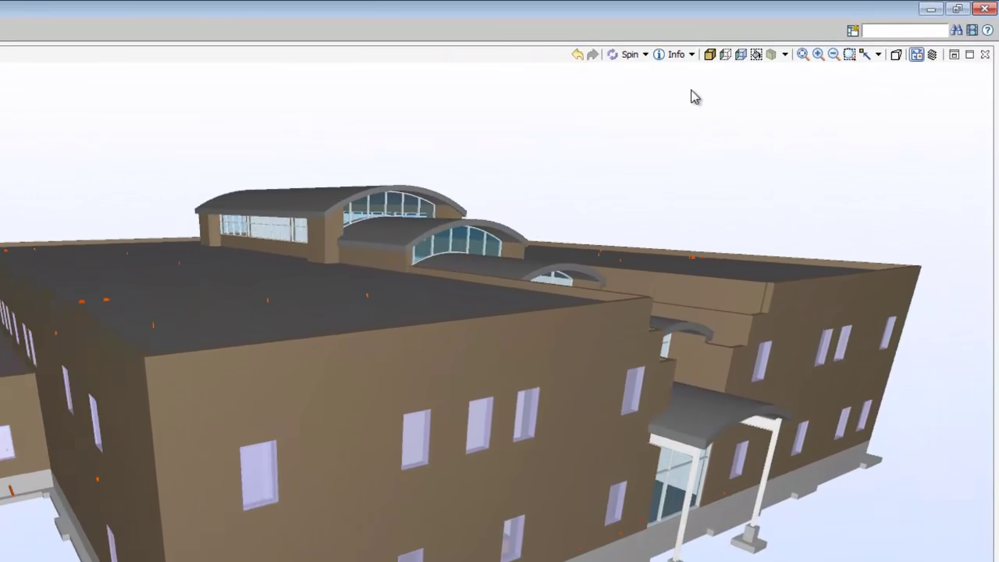
# Create a section plane on the brown front exterior wall with the Sectioning tool
pyautogui.click(670, 59)
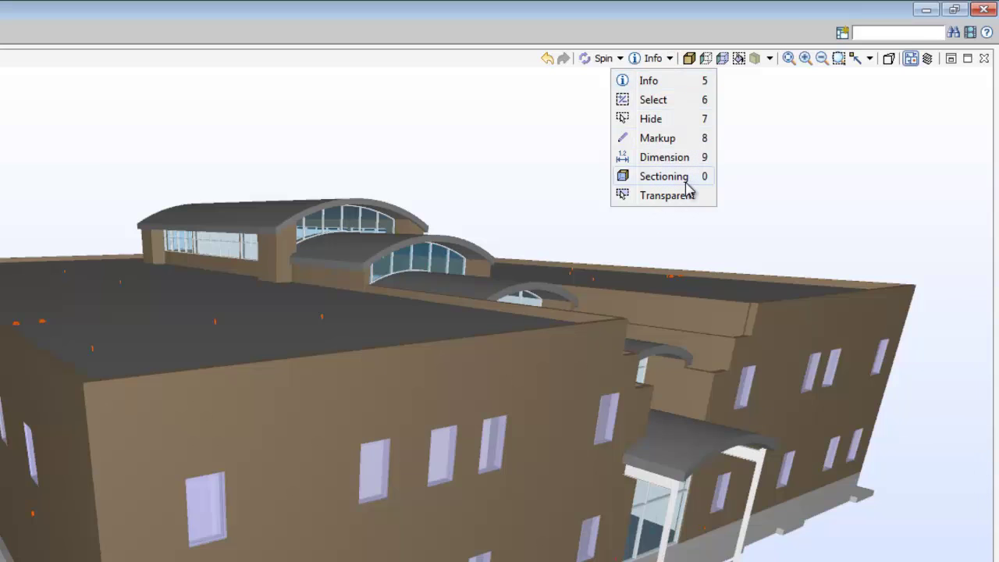
pyautogui.moveTo(687, 187)
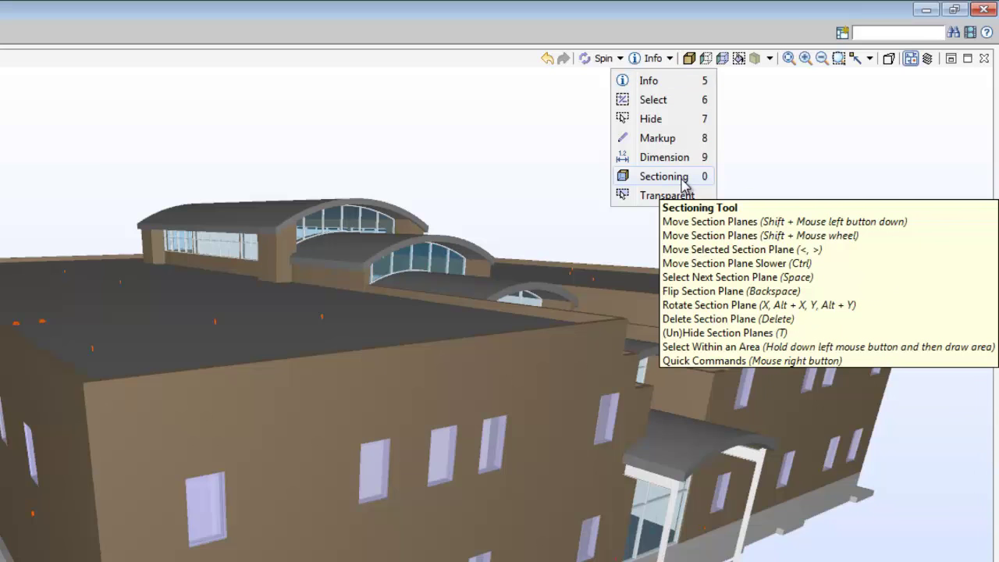
pyautogui.click(684, 180)
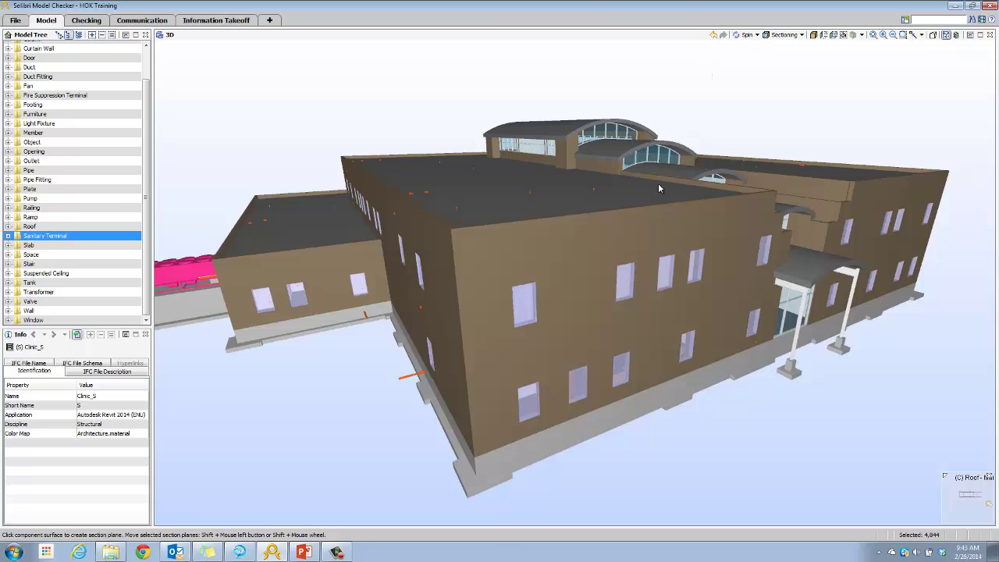
pyautogui.click(571, 257)
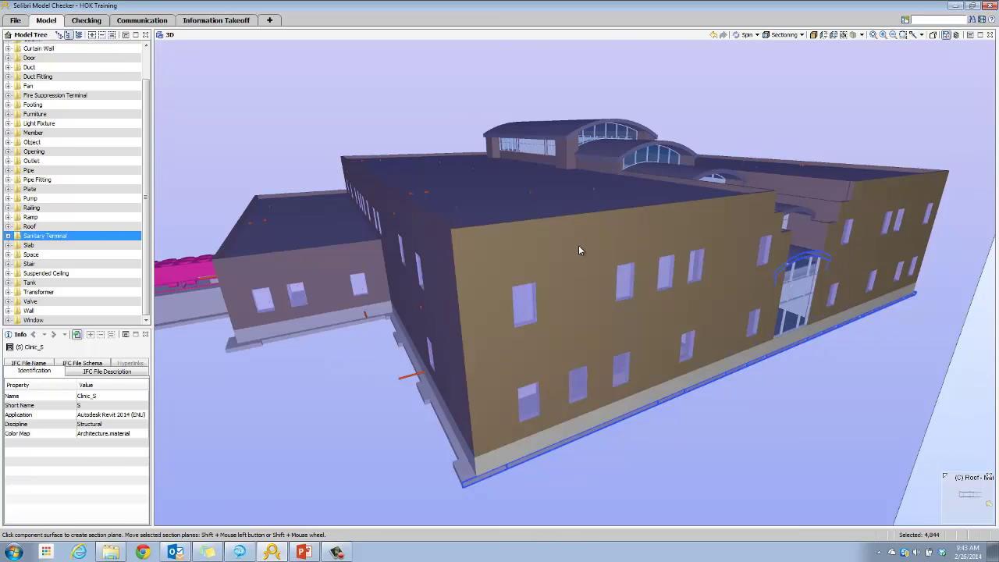
# Move the front section plane inward from the facade so it cuts through the interior rooms
pyautogui.scroll(-5, 608, 253)
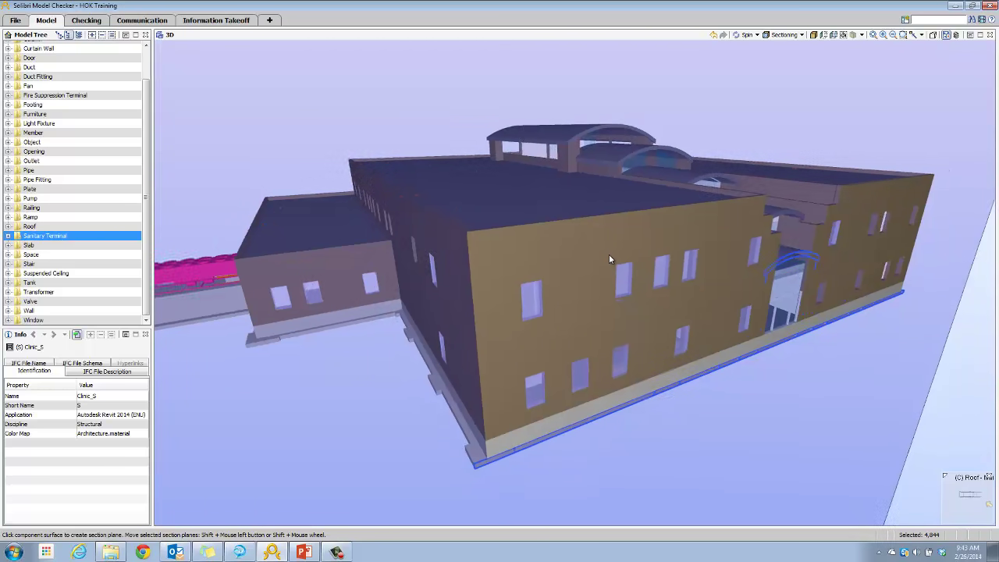
pyautogui.scroll(-1, 594, 253)
pyautogui.moveTo(594, 251); pyautogui.dragTo(591, 226, button='middle')
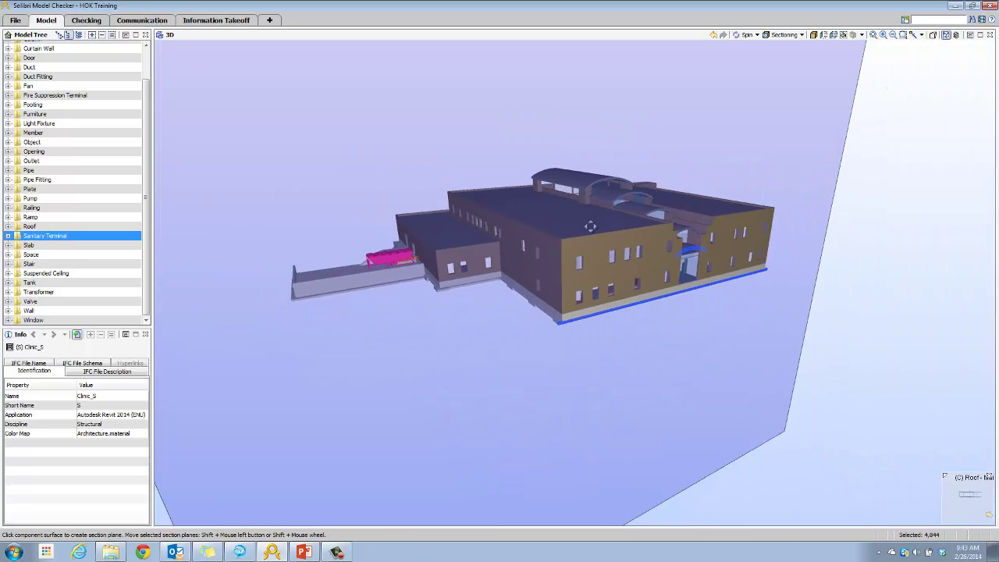
pyautogui.moveTo(592, 242)
pyautogui.mouseDown()
pyautogui.moveTo(589, 226)
pyautogui.moveTo(591, 240)
pyautogui.mouseUp()
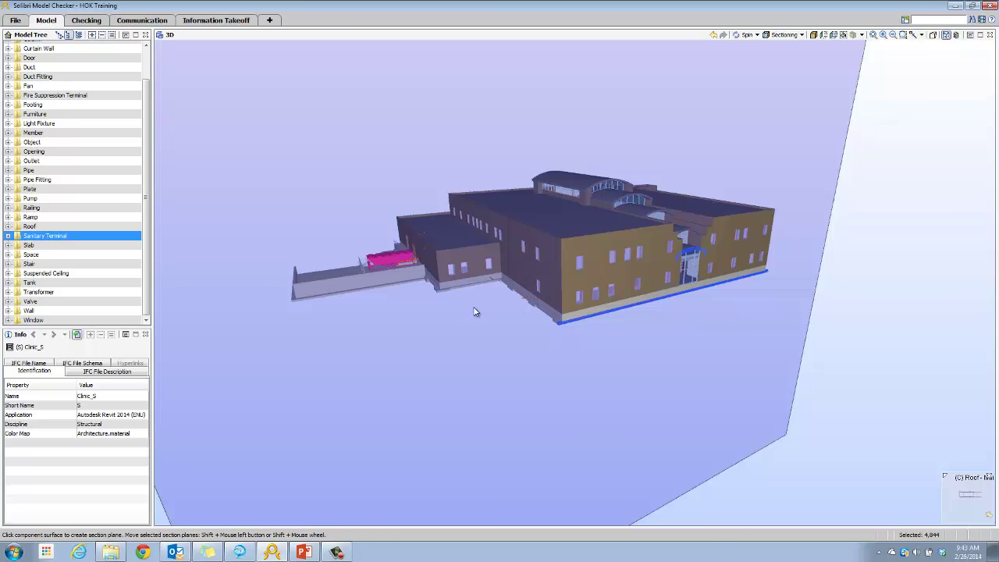
pyautogui.keyDown('shift'); pyautogui.moveTo(473, 312); pyautogui.dragTo(380, 232); pyautogui.keyUp('shift')
# Examine the cut rooms, ceilings and ductwork behind the front section plane from several angles
pyautogui.scroll(5, 595, 253)
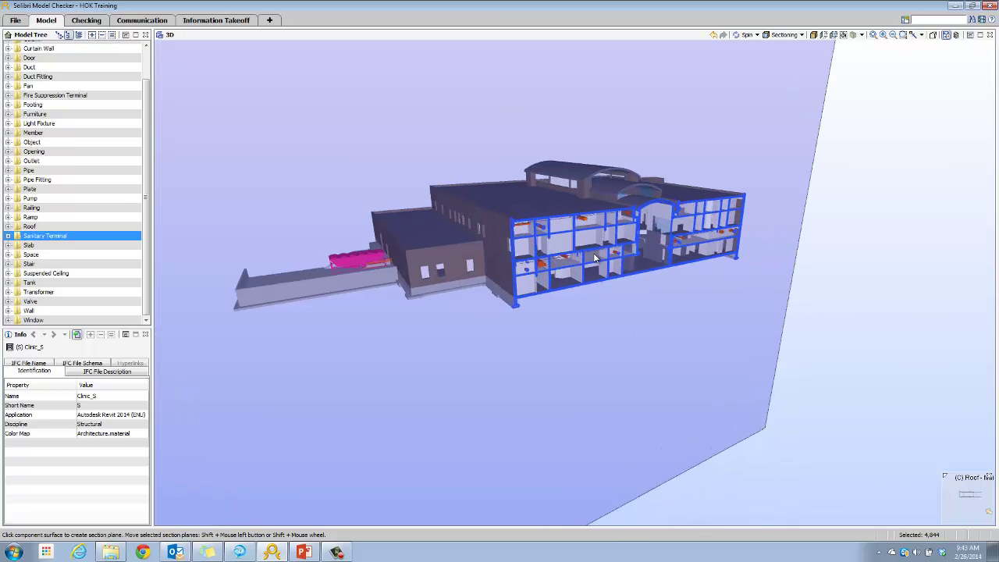
pyautogui.scroll(5, 595, 253)
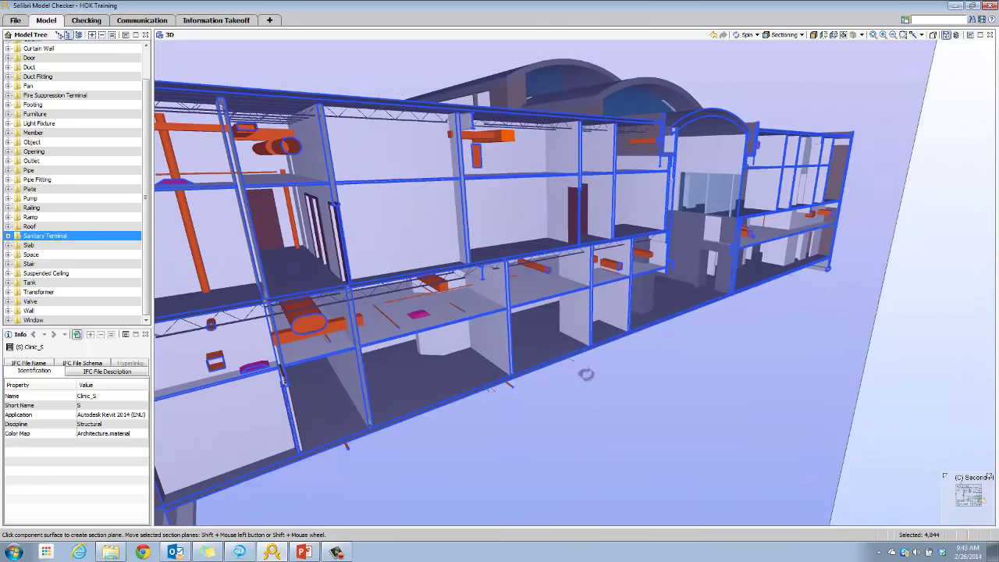
pyautogui.moveTo(586, 374)
pyautogui.mouseDown()
pyautogui.moveTo(534, 361)
pyautogui.moveTo(597, 357)
pyautogui.moveTo(538, 248)
pyautogui.mouseUp()
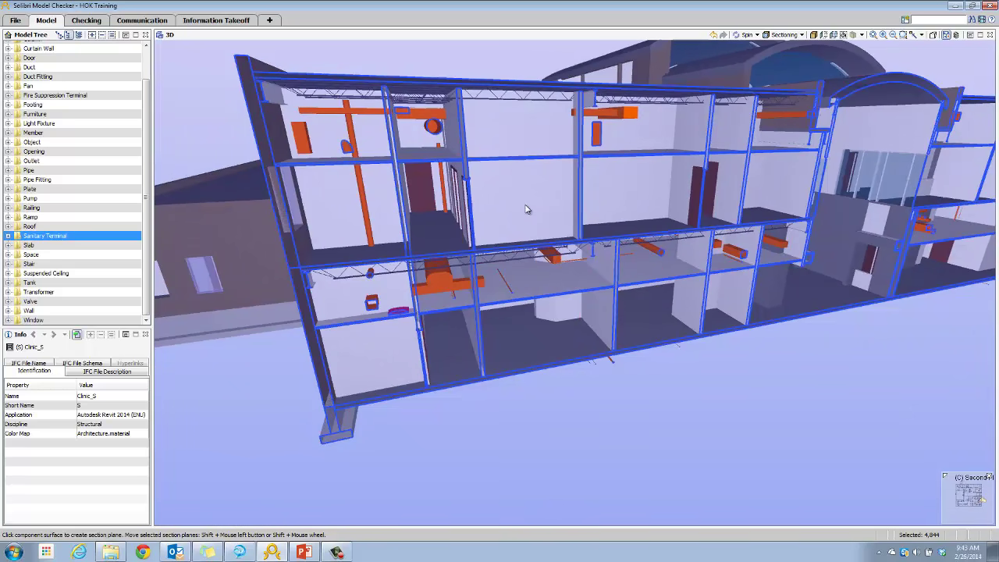
pyautogui.moveTo(525, 206); pyautogui.dragTo(574, 212)
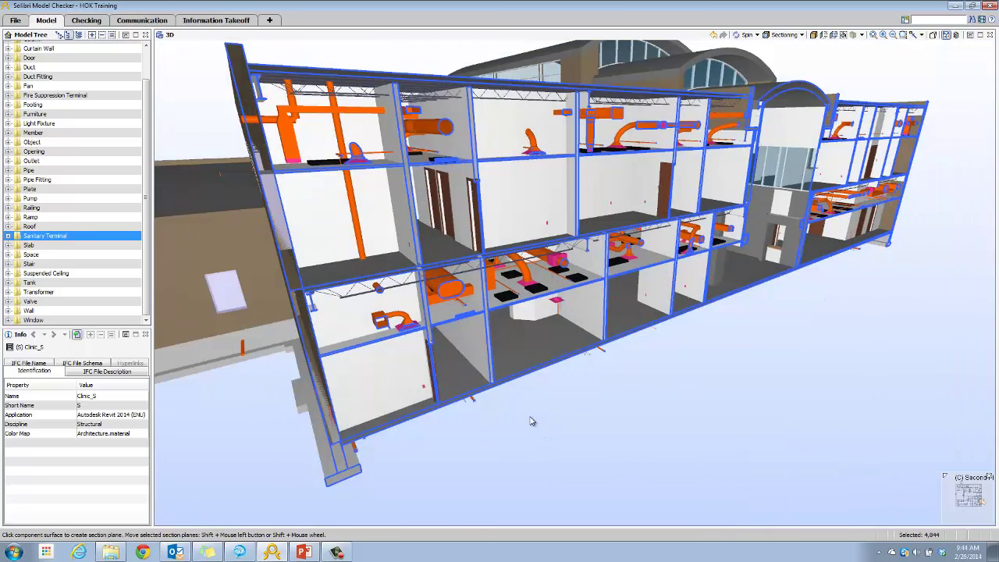
pyautogui.moveTo(452, 408); pyautogui.dragTo(491, 393)
pyautogui.scroll(-4, 489, 388)
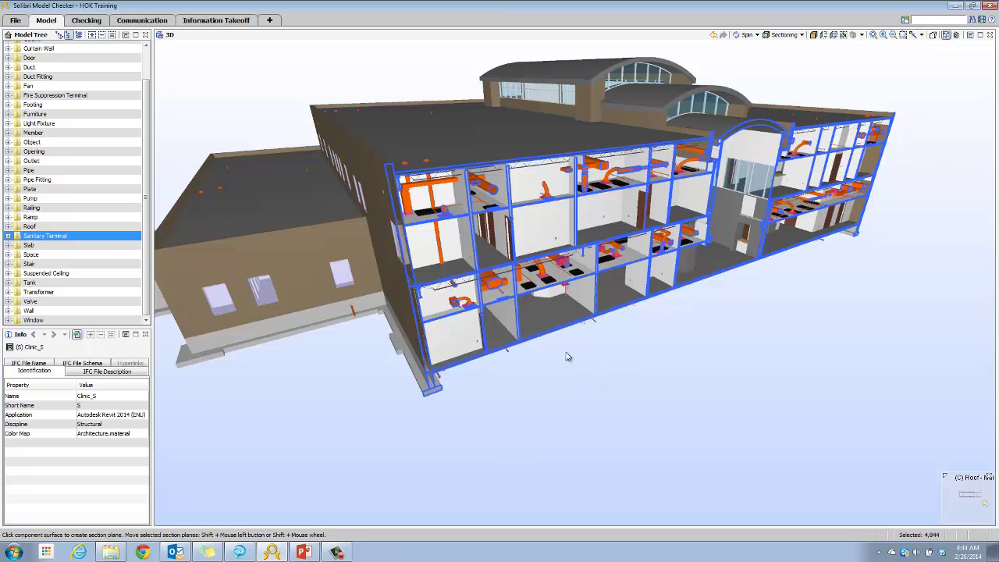
pyautogui.moveTo(521, 381); pyautogui.dragTo(525, 414)
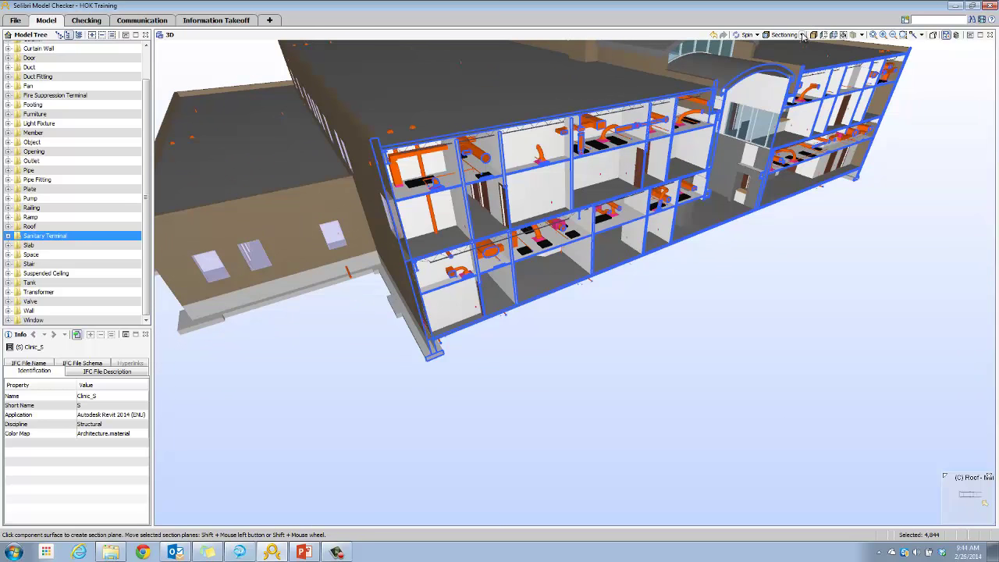
# Create a second section plane on the flat main roof and lower it through the upper-floor rooms
pyautogui.click(471, 102)
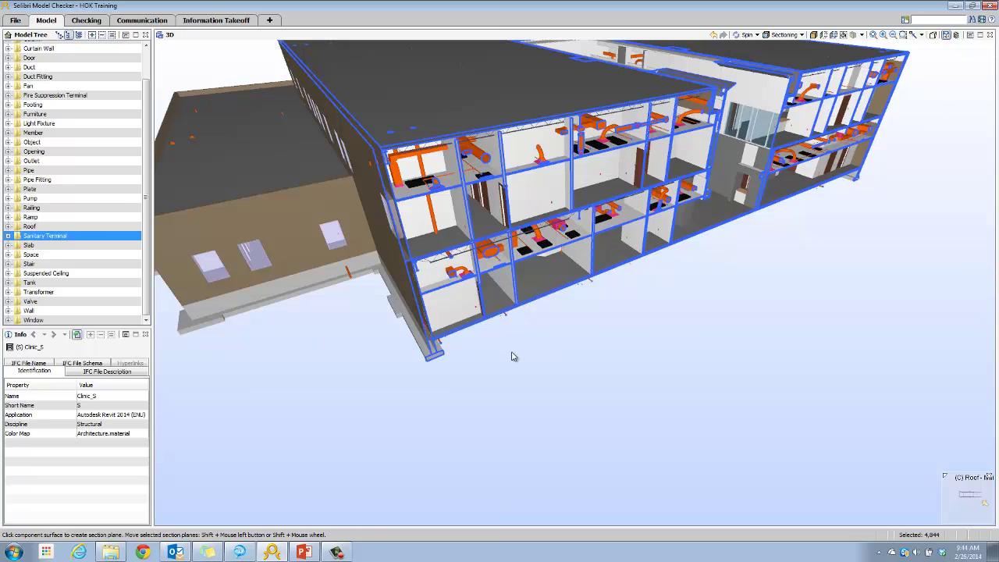
pyautogui.press('shift')
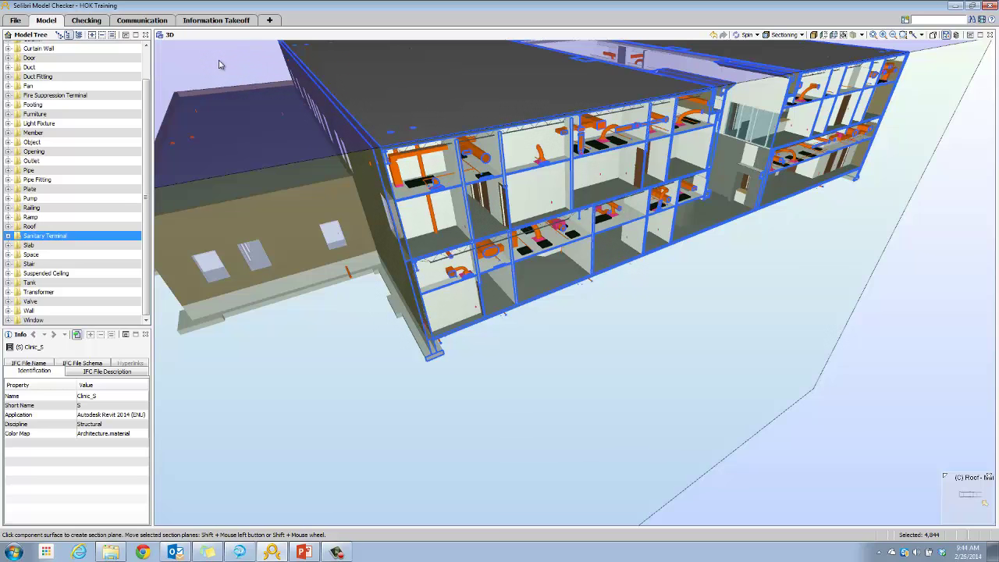
pyautogui.keyDown('shift'); pyautogui.moveTo(226, 80); pyautogui.dragTo(230, 114); pyautogui.keyUp('shift')
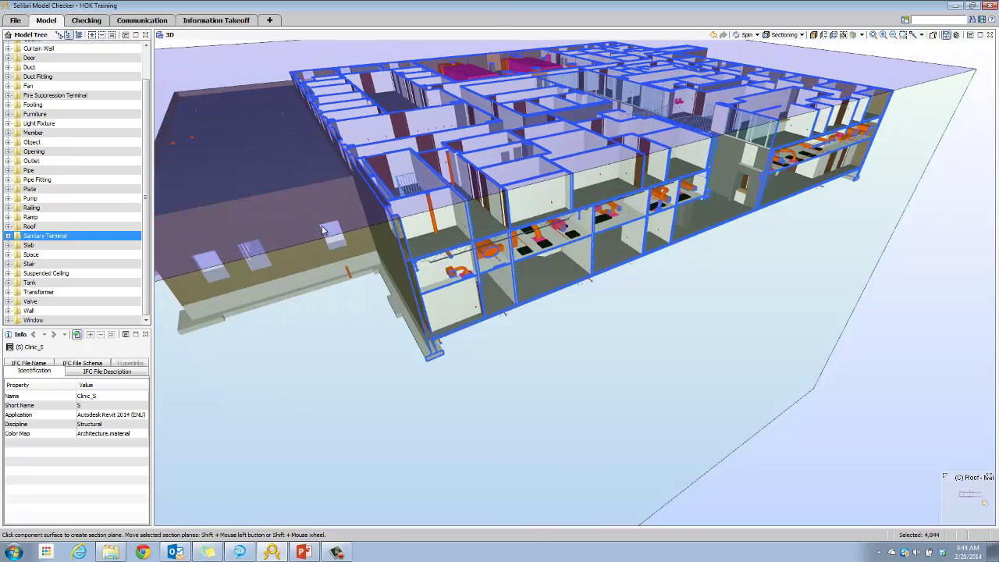
# Shift the horizontal section plane up and down through the storeys, leaving it at the joist framing beneath the upper floor
pyautogui.moveTo(572, 353); pyautogui.dragTo(449, 269)
pyautogui.moveTo(339, 215); pyautogui.dragTo(359, 212)
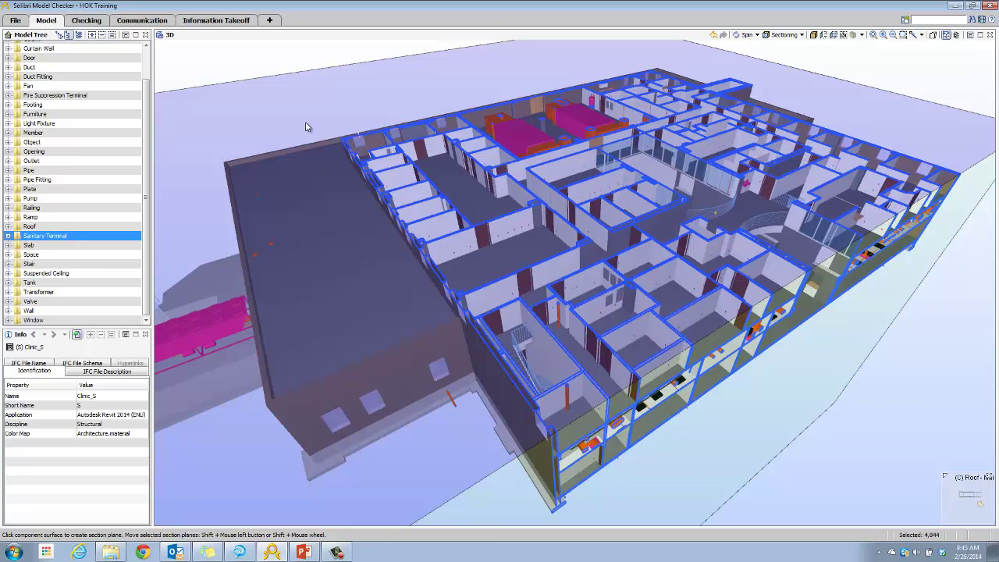
pyautogui.hotkey('shift', ',')
pyautogui.hotkey('shift', ',')
pyautogui.hotkey('shift', ',')
pyautogui.hotkey('shift', ',')
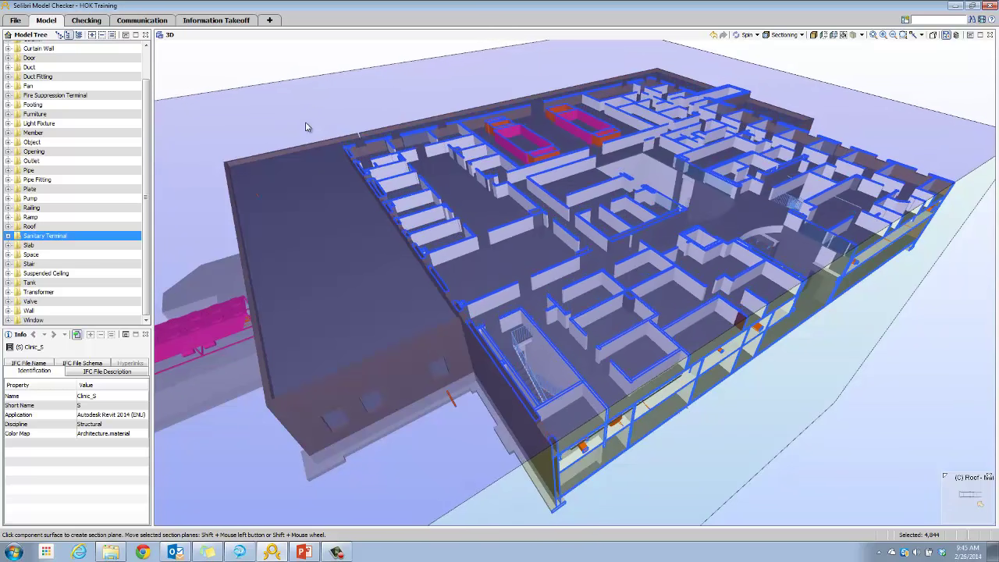
pyautogui.hotkey('shift', '.')
pyautogui.hotkey('shift', '.')
pyautogui.hotkey('shift', '.')
pyautogui.hotkey('shift', '.')
pyautogui.hotkey('shift', '.')
pyautogui.hotkey('shift', '.')
pyautogui.hotkey('shift', '.')
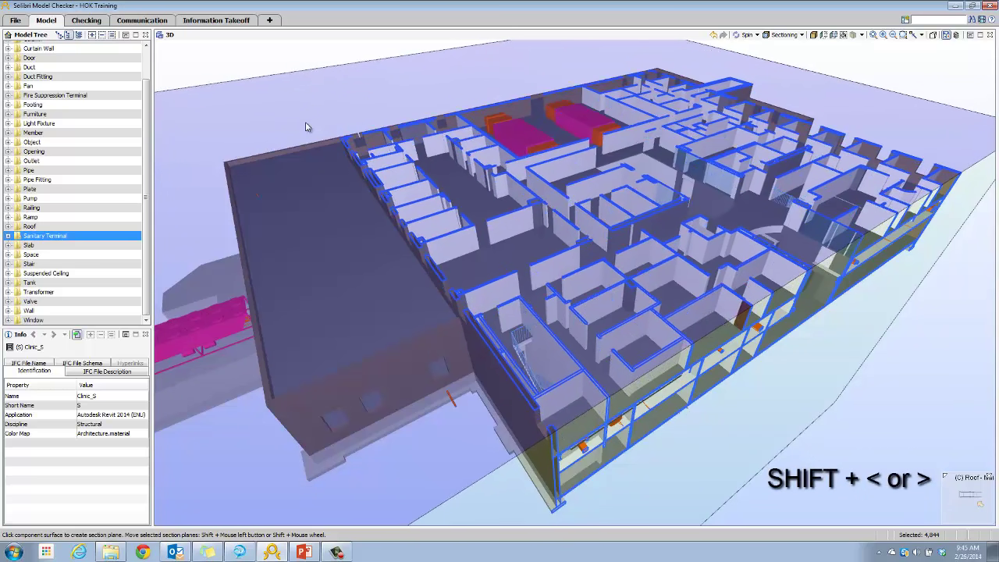
pyautogui.hotkey('shift', '.')
pyautogui.hotkey('shift', '.')
pyautogui.hotkey('shift', '.')
pyautogui.hotkey('shift', '.')
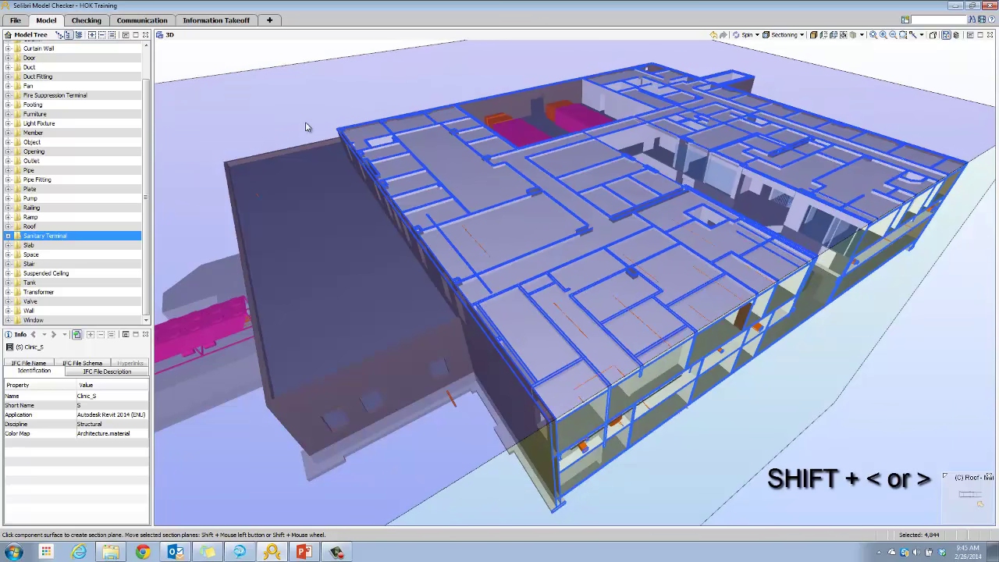
pyautogui.hotkey('shift', ',')
pyautogui.hotkey('shift', ',')
pyautogui.hotkey('shift', ',')
pyautogui.hotkey('shift', ',')
pyautogui.hotkey('shift', ',')
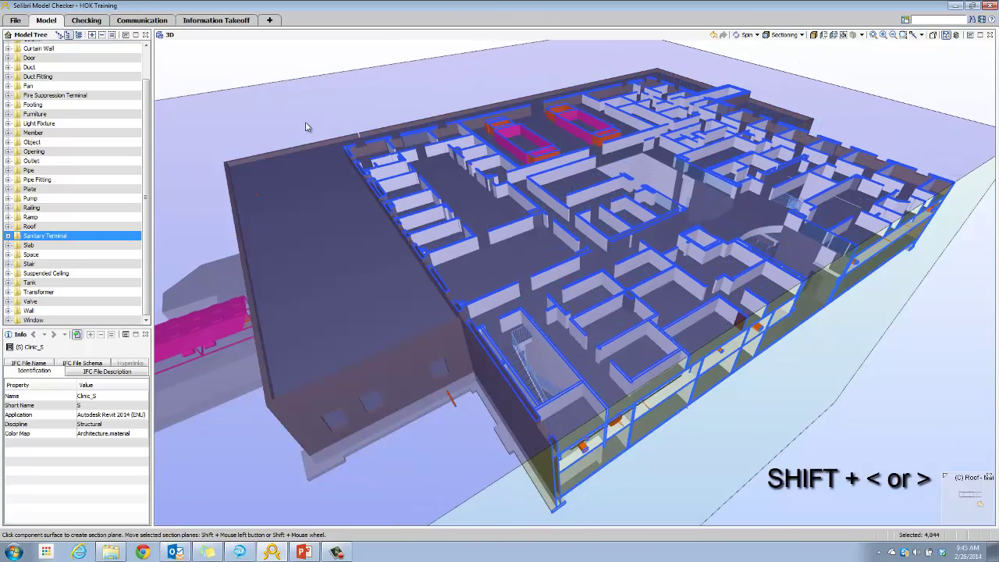
pyautogui.hotkey('shift', ',')
pyautogui.hotkey('shift', ',')
pyautogui.hotkey('shift', ',')
pyautogui.hotkey('shift', ',')
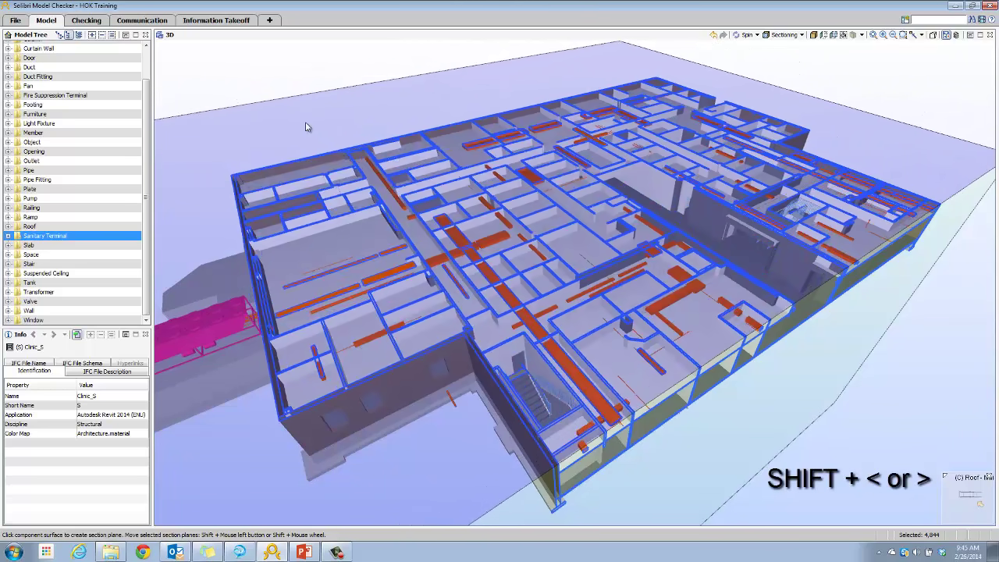
pyautogui.hotkey('shift', '.')
pyautogui.hotkey('shift', '.')
pyautogui.hotkey('shift', '.')
pyautogui.hotkey('shift', '.')
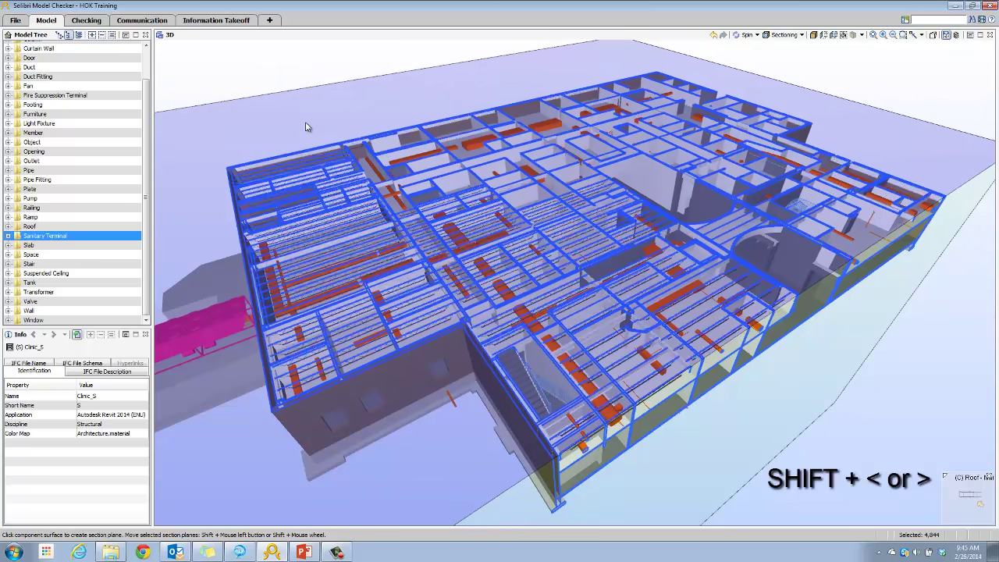
pyautogui.hotkey('shift', ',')
pyautogui.hotkey('shift', ',')
pyautogui.hotkey('shift', ',')
pyautogui.hotkey('shift', ',')
pyautogui.hotkey('shift', '.')
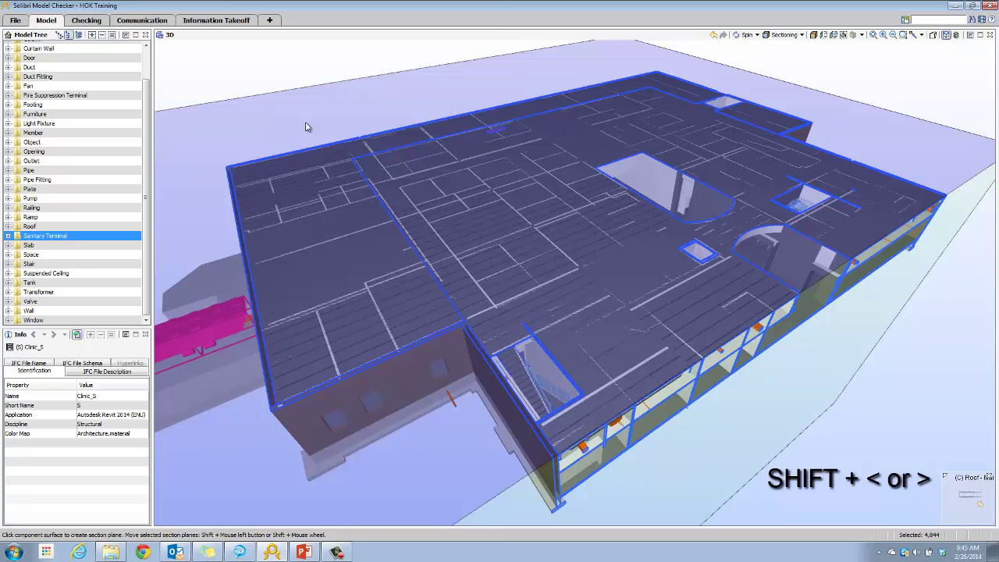
pyautogui.hotkey('shift', ',')
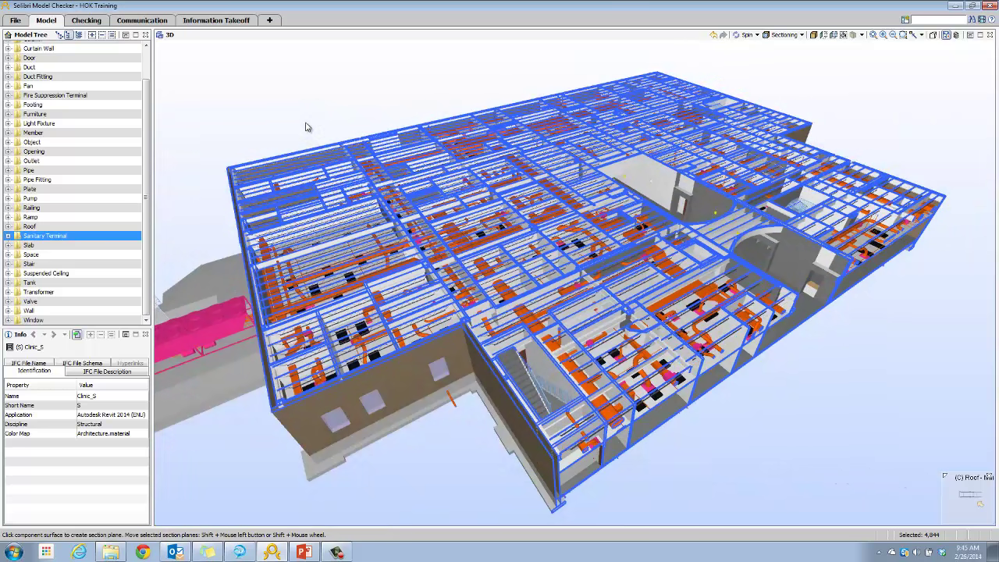
pyautogui.moveTo(444, 455); pyautogui.dragTo(448, 427)
pyautogui.scroll(2, 448, 415)
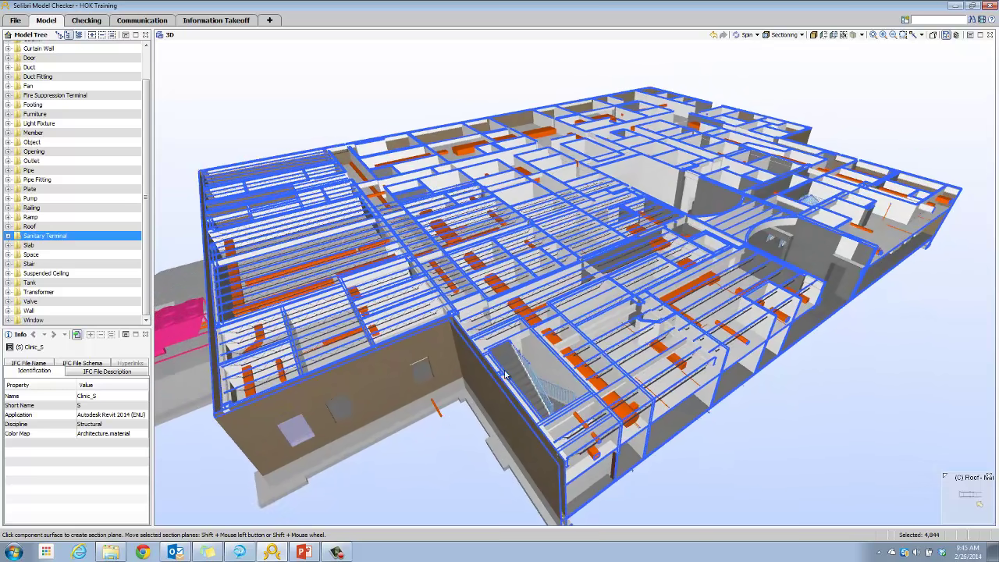
# Set the section line color to red and the line thickness to 2 in the sectioning settings
pyautogui.click(16, 21)
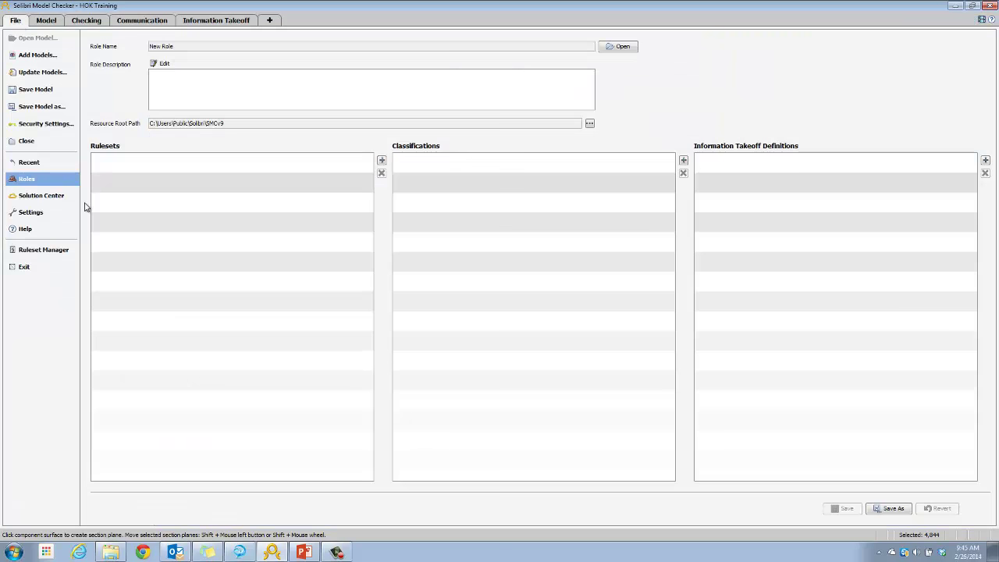
pyautogui.click(49, 217)
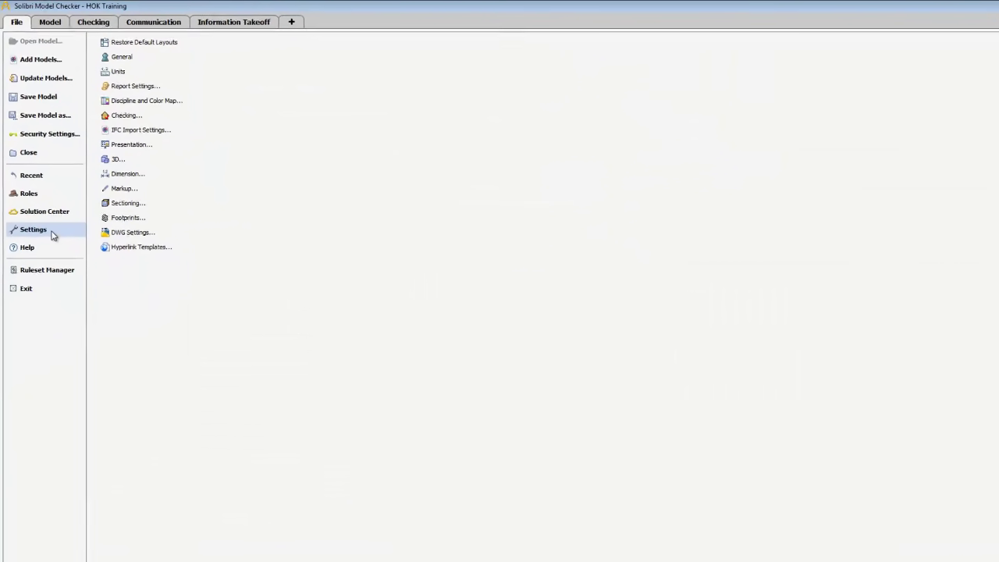
pyautogui.click(155, 246)
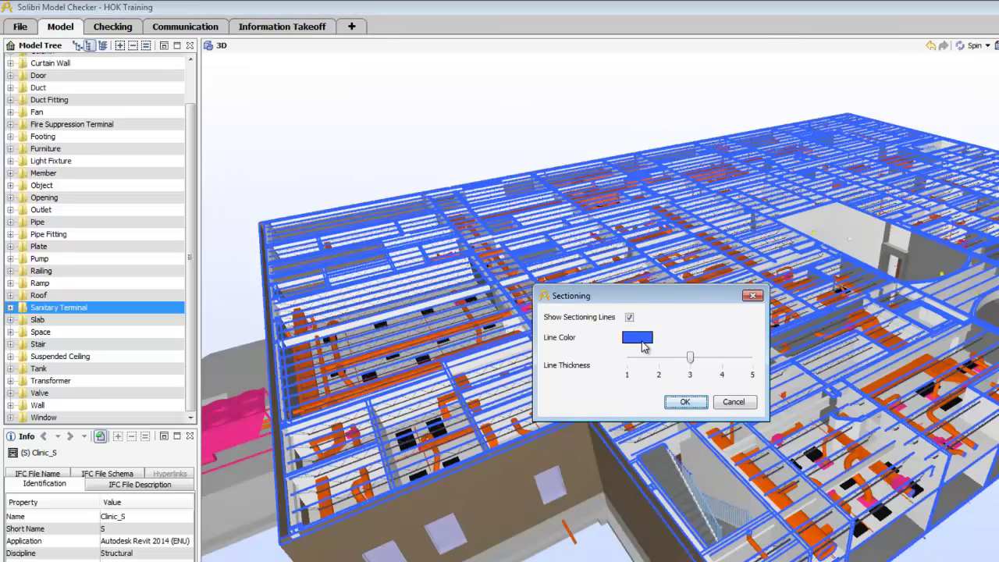
pyautogui.click(637, 336)
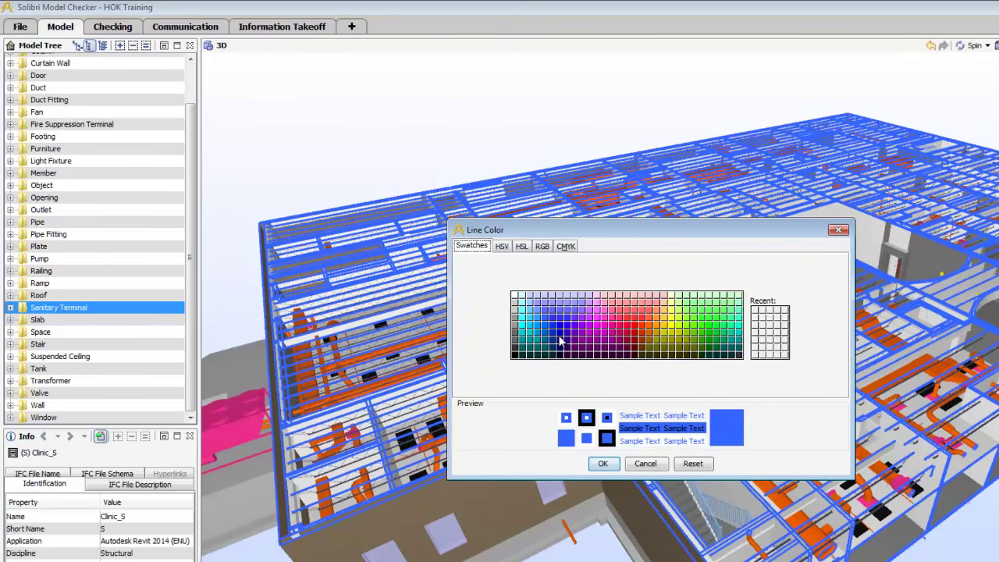
pyautogui.click(635, 326)
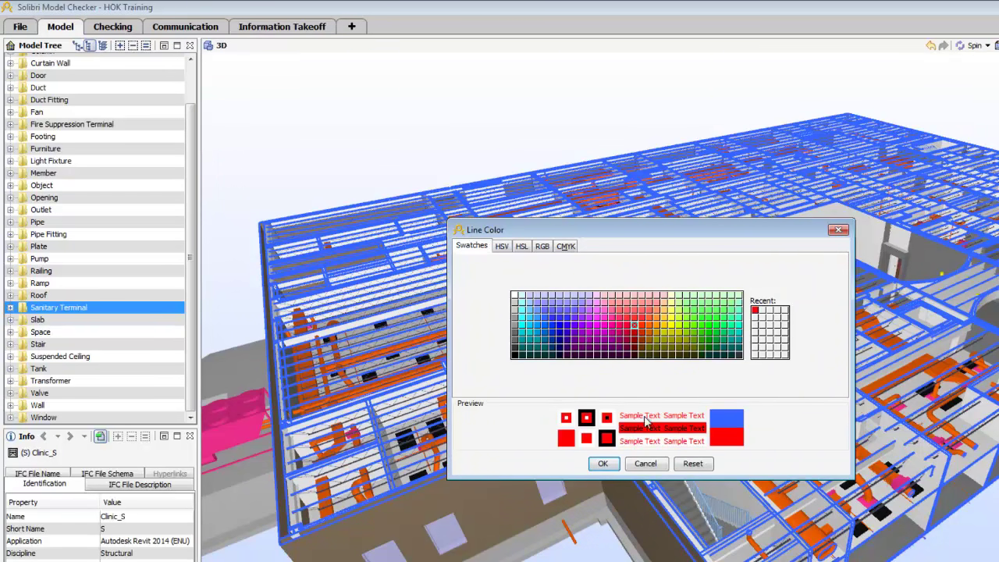
pyautogui.click(603, 464)
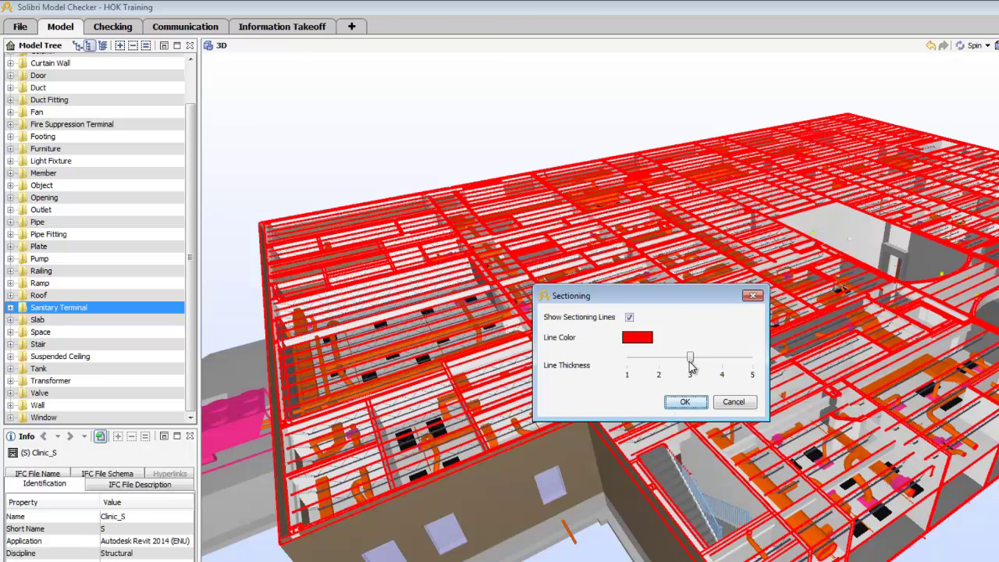
pyautogui.moveTo(678, 369); pyautogui.dragTo(661, 367)
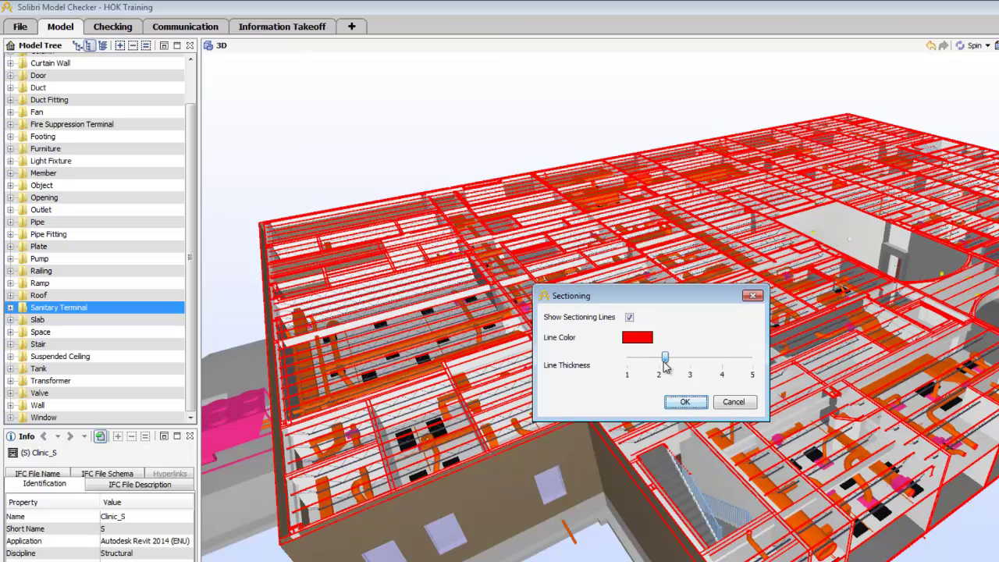
pyautogui.click(685, 403)
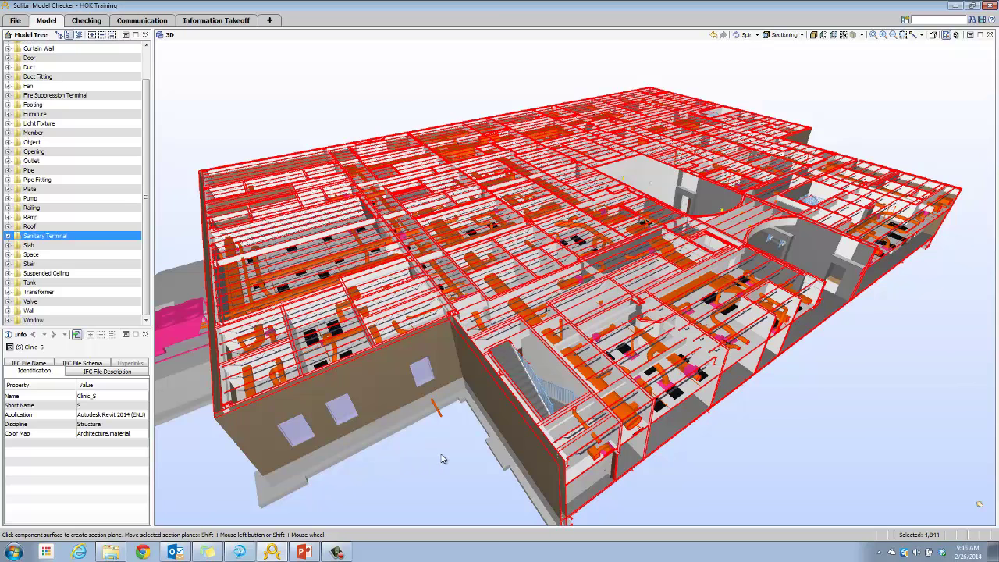
# Show the hidden section planes and remove both the front vertical plane and the horizontal one
pyautogui.scroll(-2, 439, 456)
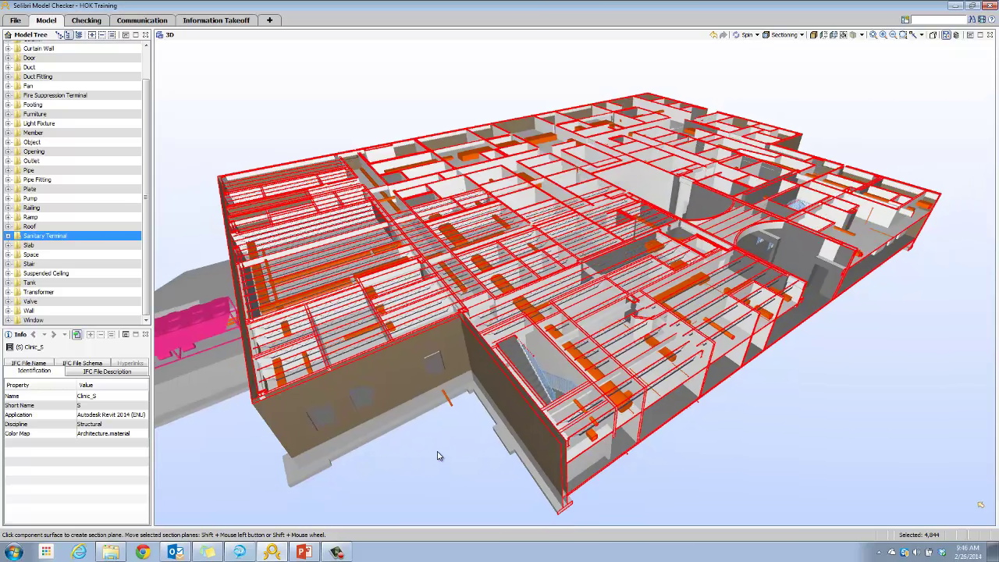
pyautogui.keyDown('shift'); pyautogui.scroll(3, 440, 458); pyautogui.keyUp('shift')
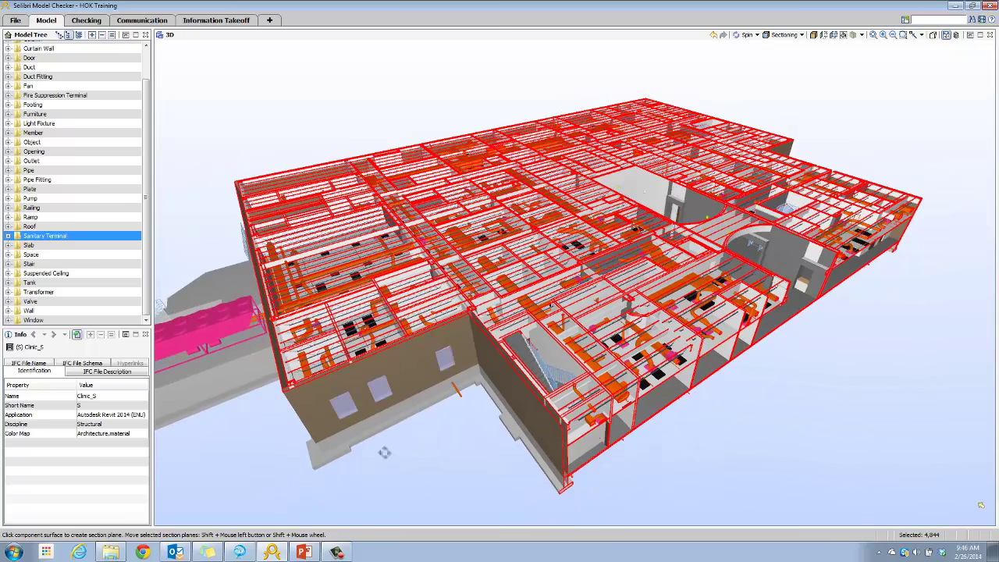
pyautogui.moveTo(385, 453); pyautogui.dragTo(435, 401)
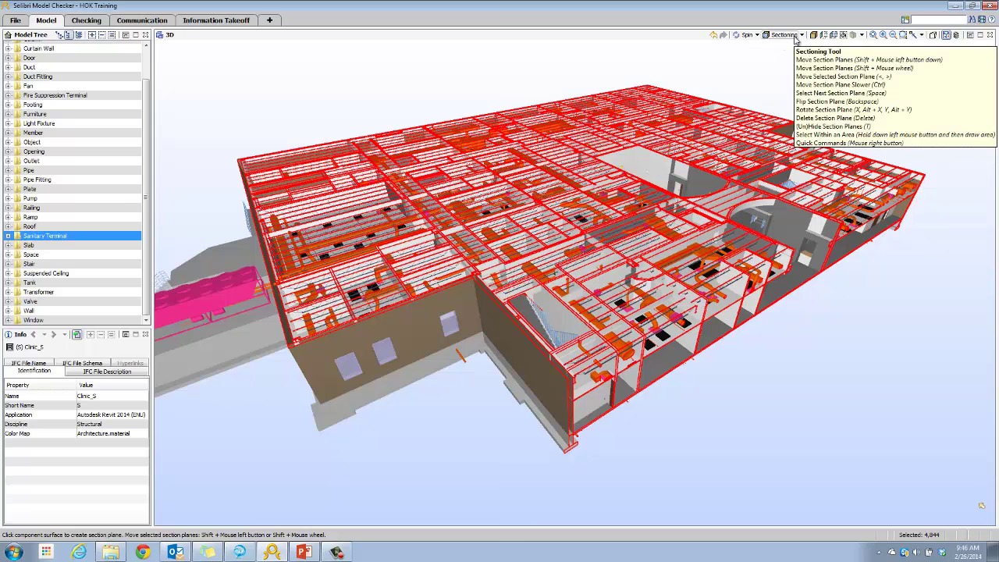
pyautogui.press('t')
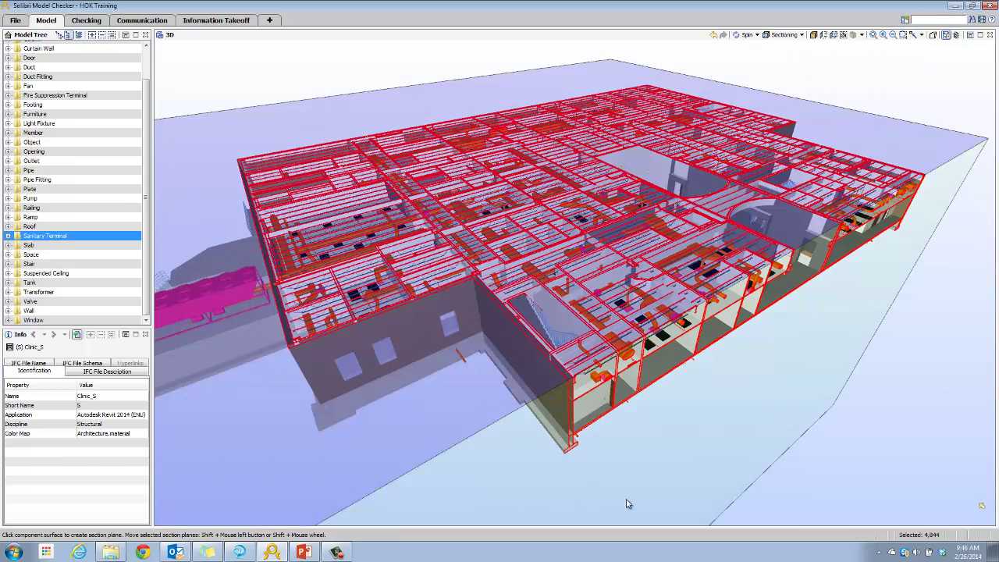
pyautogui.click(516, 464)
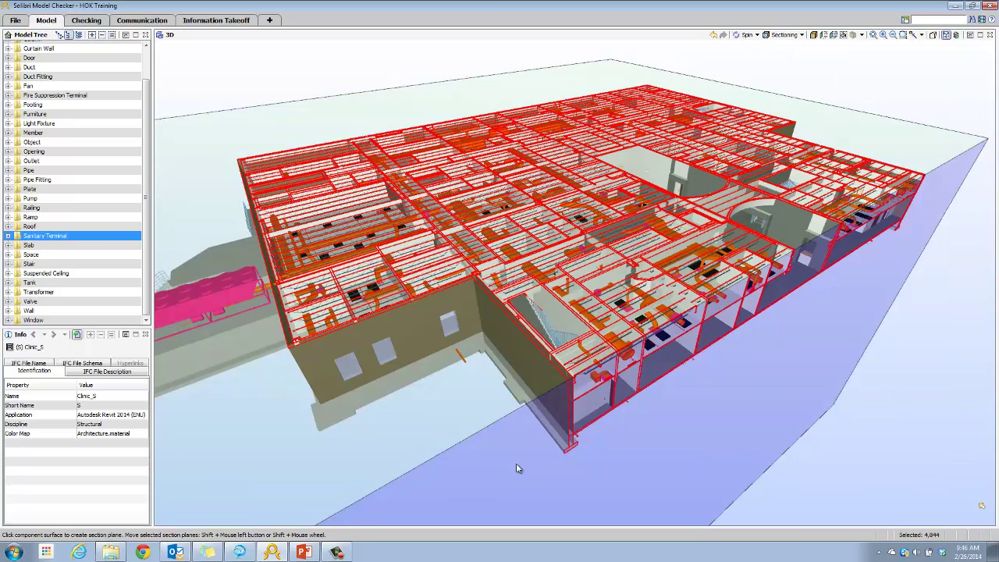
pyautogui.press('Delete')
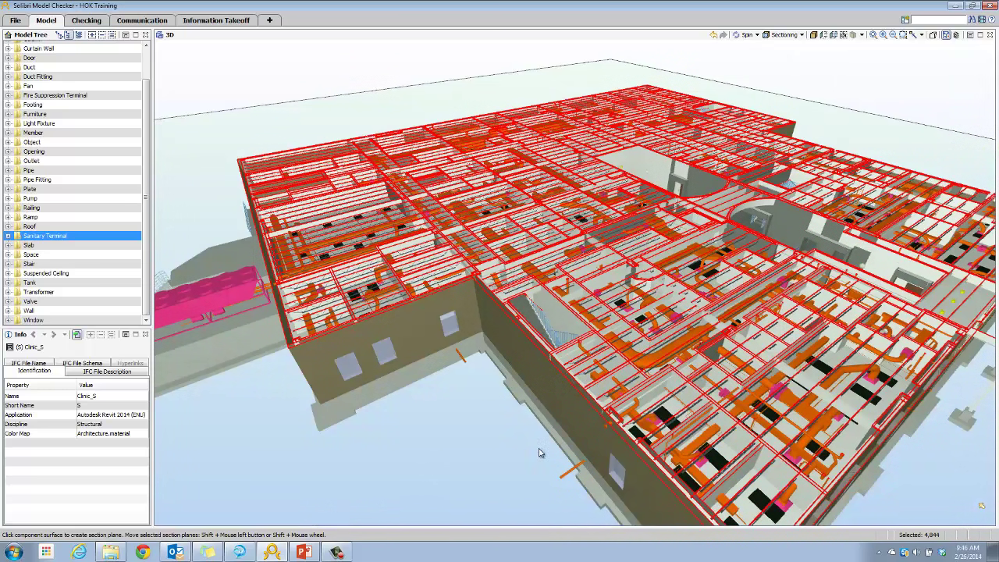
pyautogui.click(814, 36)
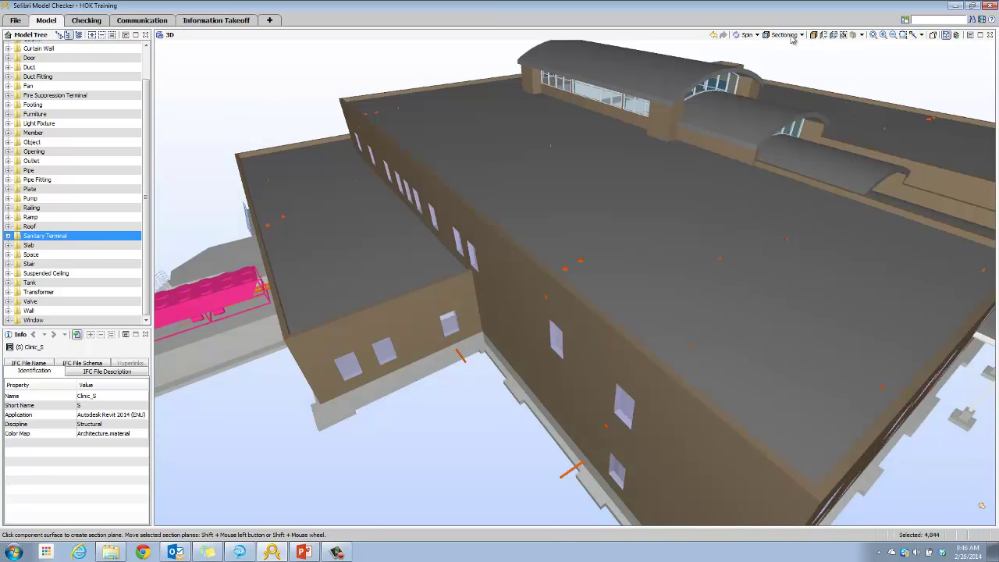
# Create a section plane on the front facade and move it inward until it cuts through the rooms on both storeys
pyautogui.moveTo(746, 346); pyautogui.dragTo(570, 282)
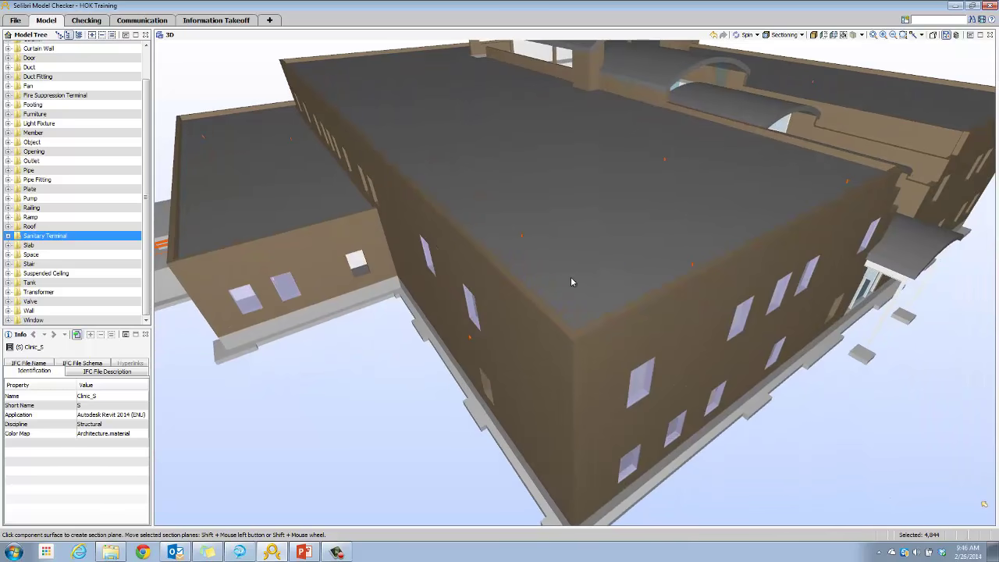
pyautogui.click(676, 321)
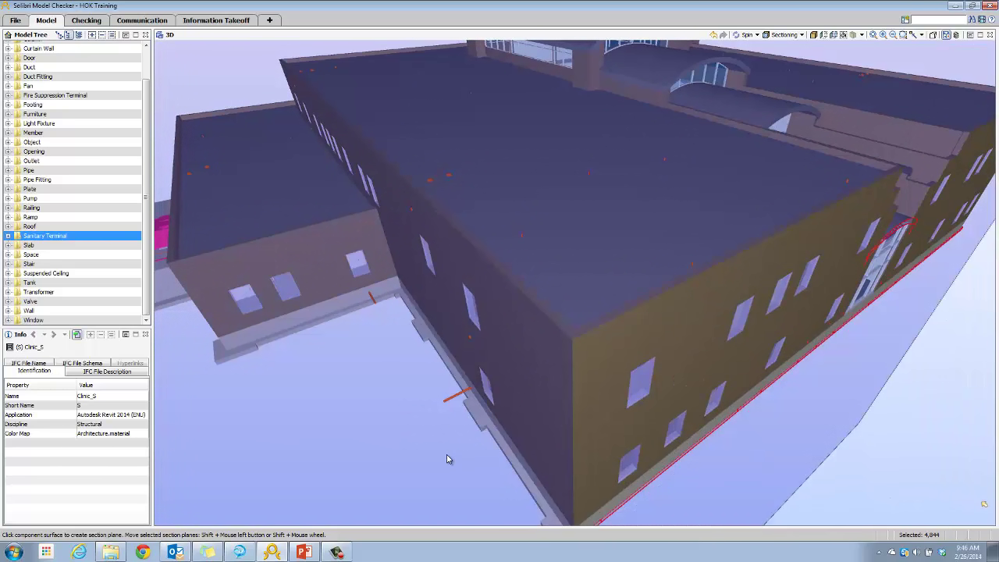
pyautogui.keyDown('shift'); pyautogui.moveTo(449, 459); pyautogui.dragTo(393, 361); pyautogui.keyUp('shift')
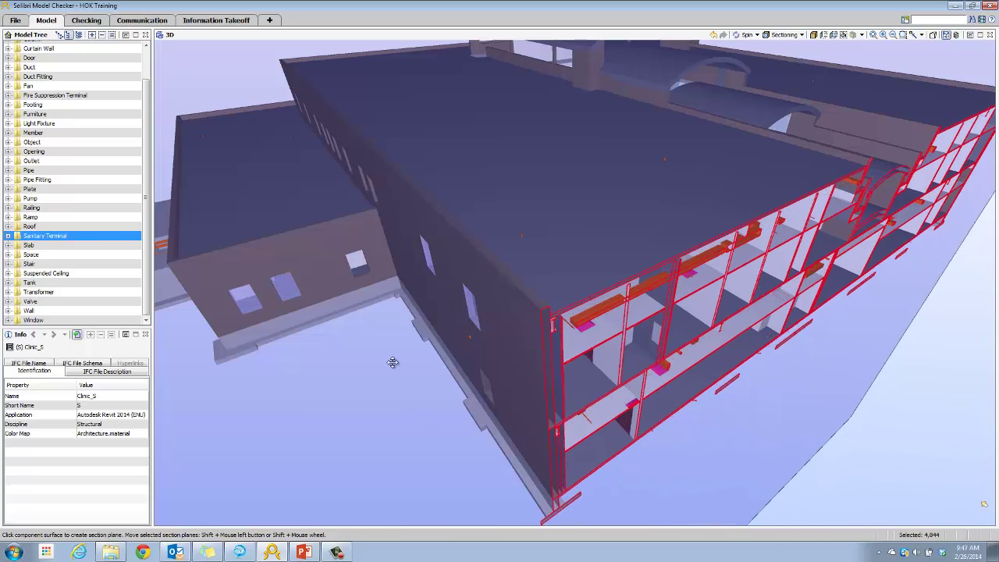
pyautogui.moveTo(630, 389); pyautogui.dragTo(597, 388, button='middle')
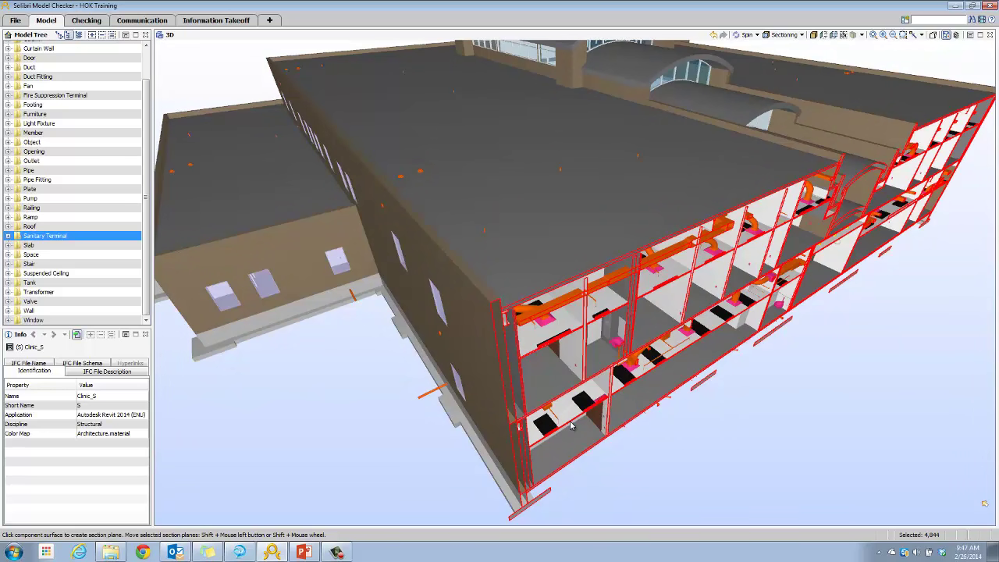
pyautogui.moveTo(647, 463); pyautogui.dragTo(645, 392)
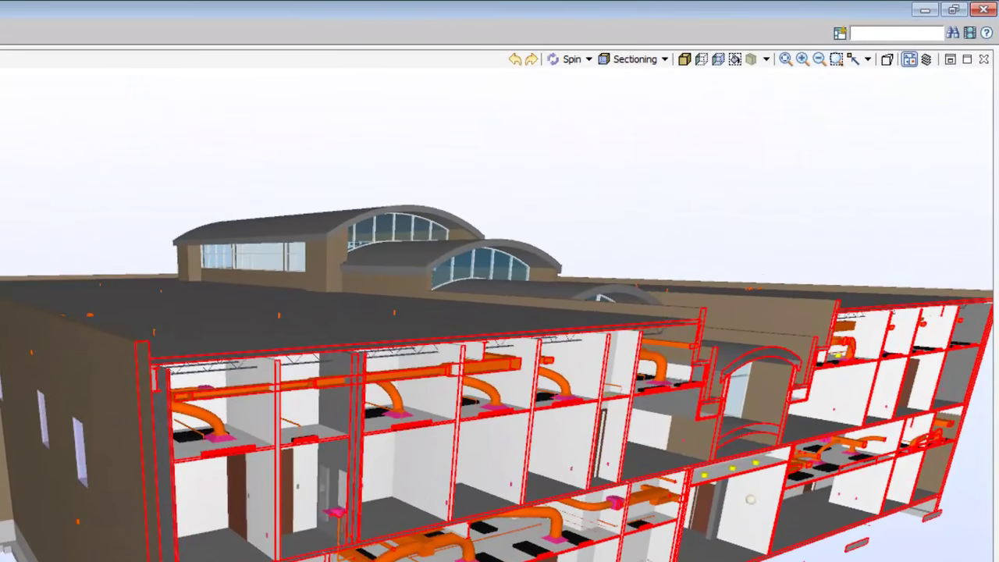
# Pick the ground-floor slab with the Info tool and apply Sections Above and Below Floor to it
pyautogui.click(665, 60)
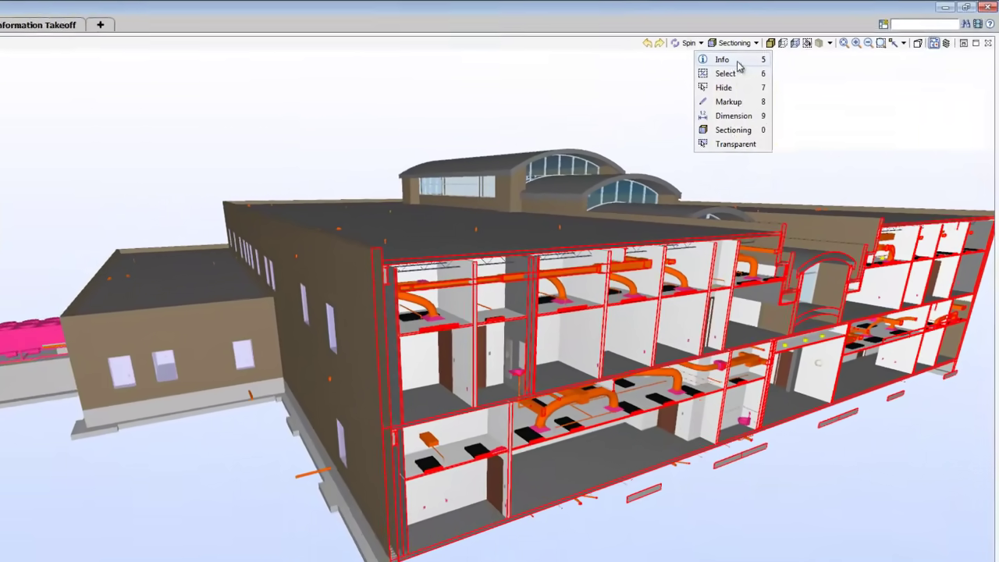
pyautogui.click(644, 76)
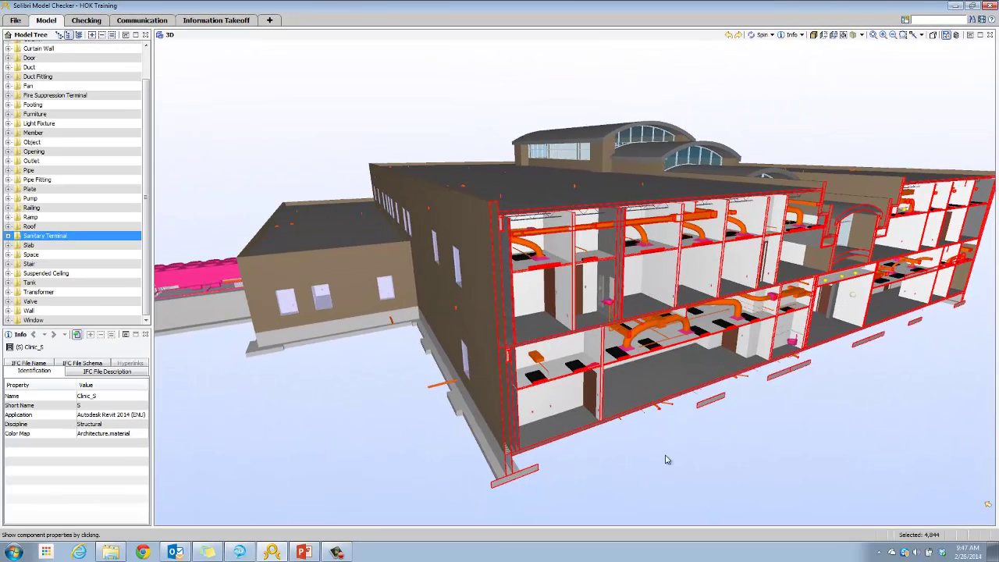
pyautogui.click(642, 382)
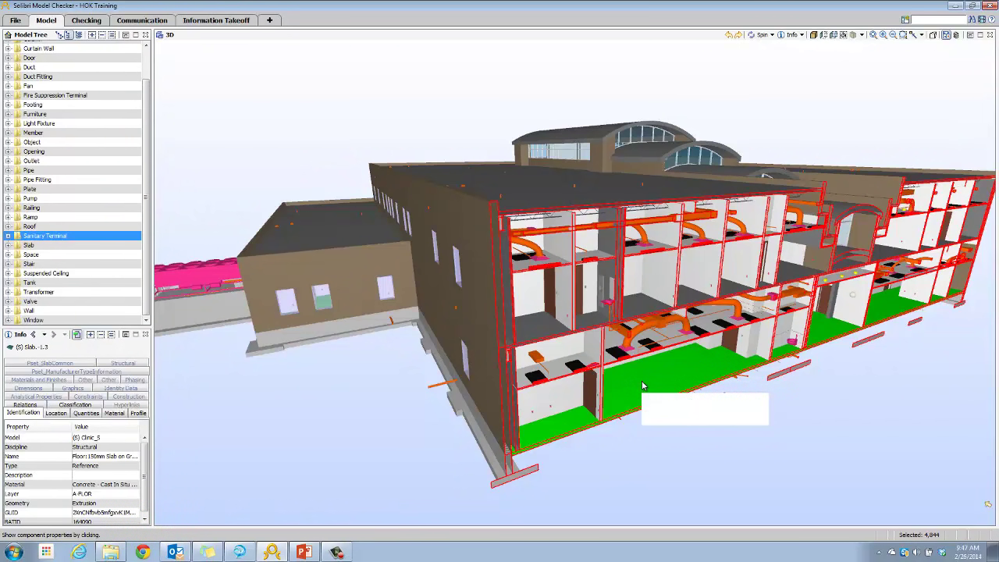
pyautogui.rightClick(643, 385)
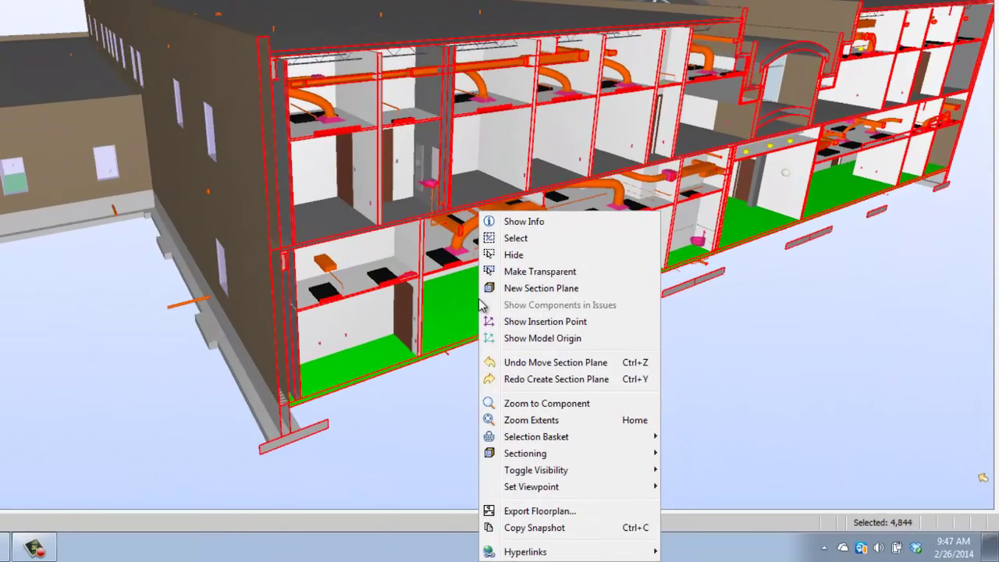
pyautogui.moveTo(544, 458)
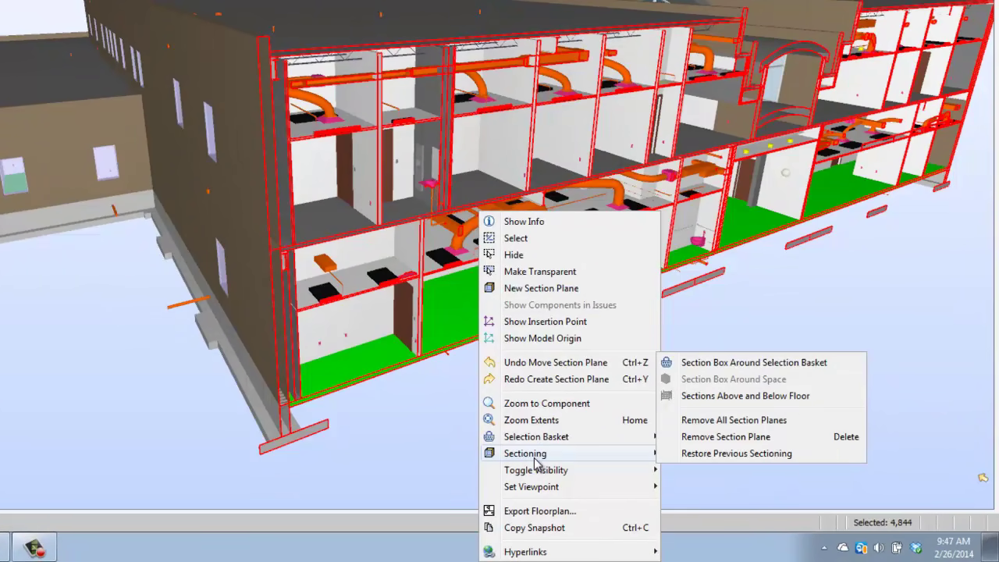
pyautogui.click(715, 395)
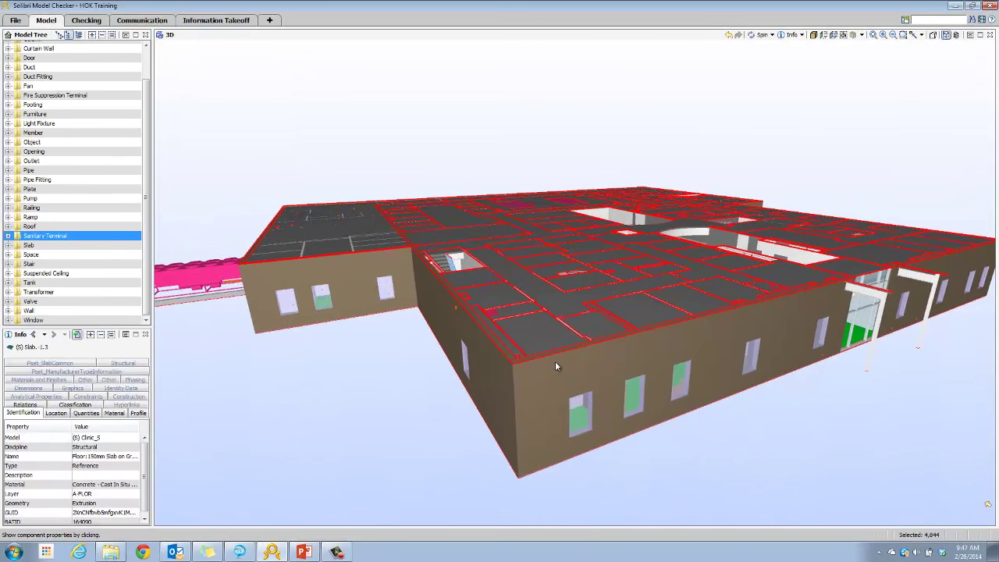
# Lower the upper horizontal section plane through the ground-floor rooms with the Sectioning tool, and raise it partway back up the walls
pyautogui.scroll(-2, 395, 362)
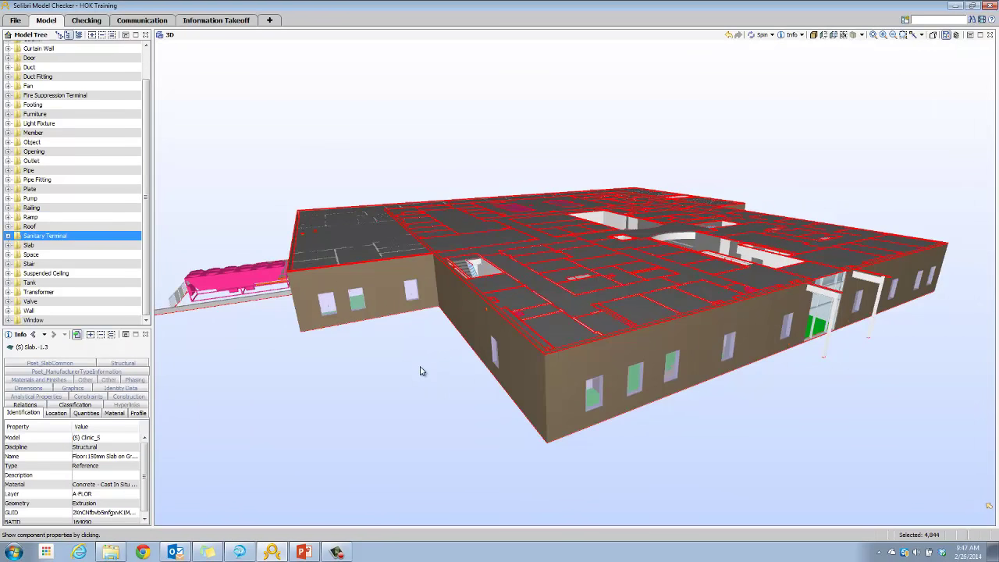
pyautogui.moveTo(419, 370)
pyautogui.mouseDown()
pyautogui.moveTo(446, 384)
pyautogui.moveTo(430, 366)
pyautogui.mouseUp()
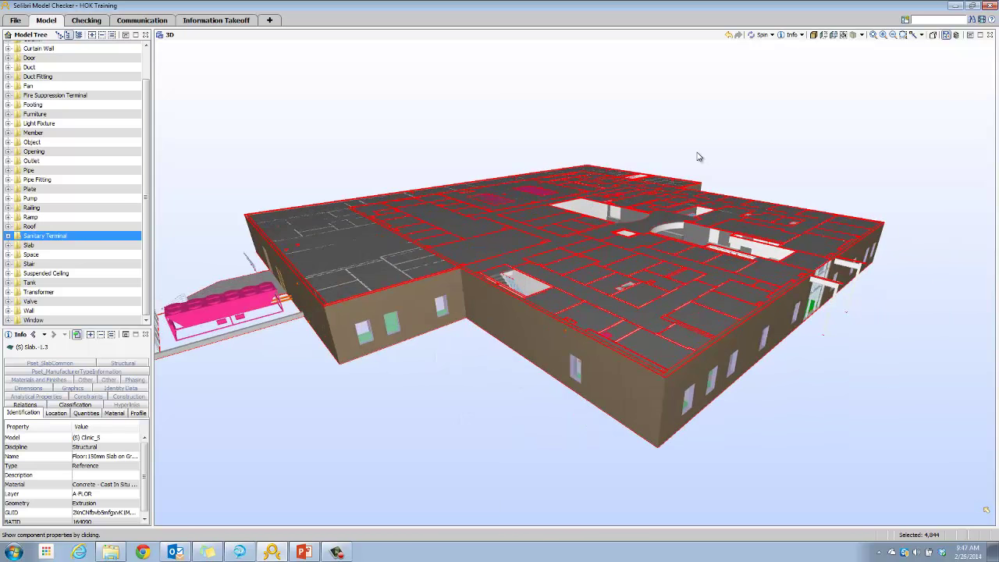
pyautogui.moveTo(593, 302)
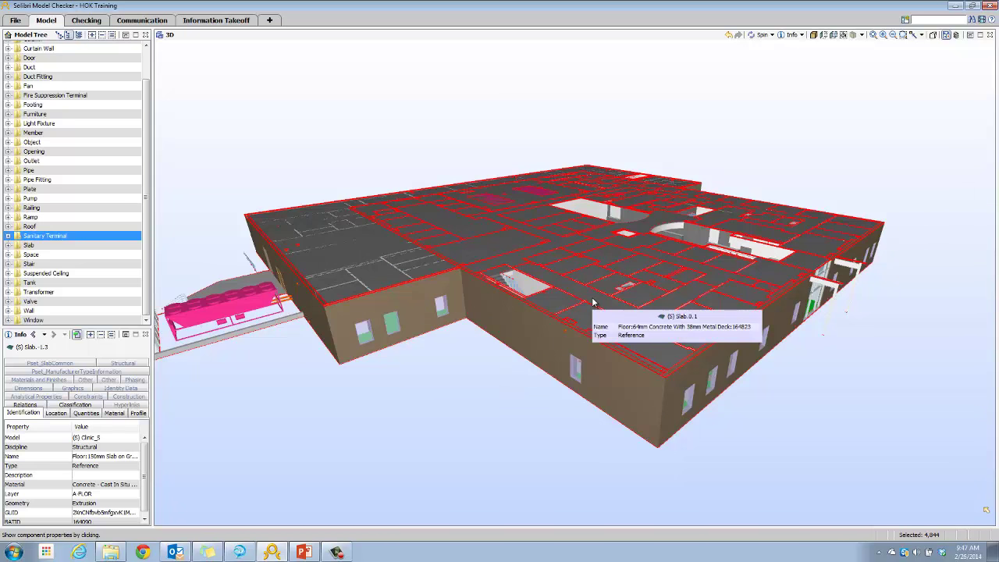
pyautogui.click(802, 35)
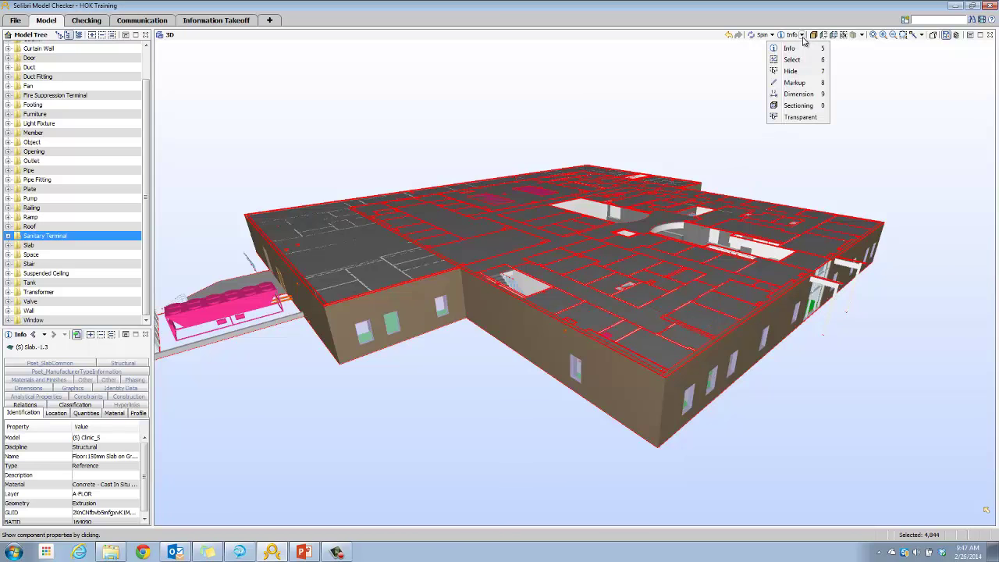
pyautogui.click(798, 105)
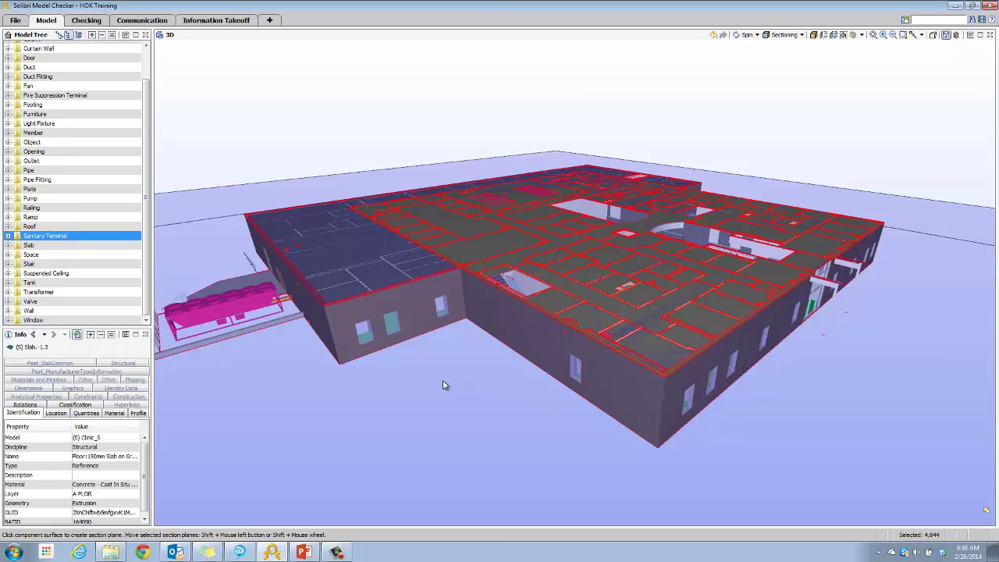
pyautogui.keyDown('shift'); pyautogui.scroll(-3, 437, 384); pyautogui.keyUp('shift')
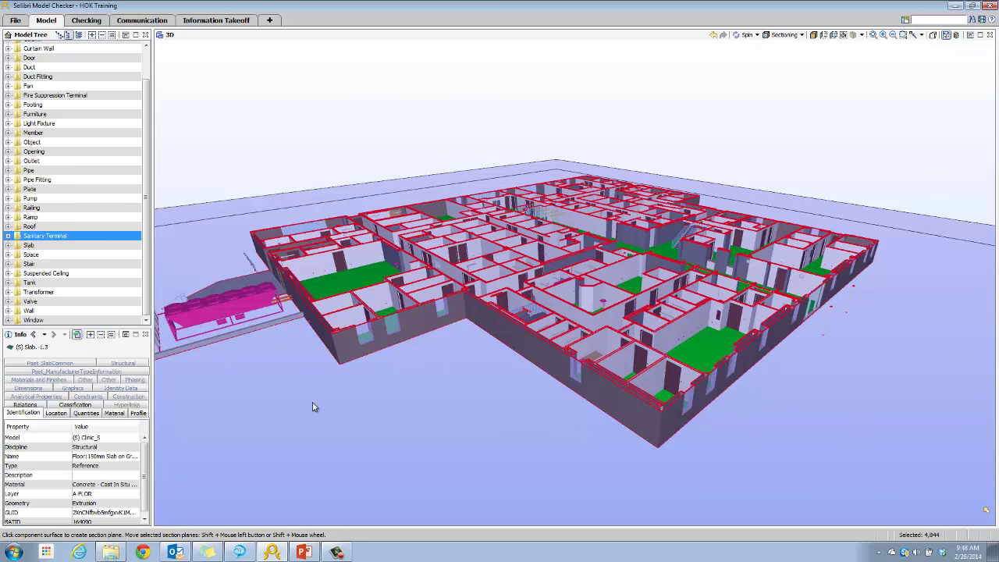
pyautogui.keyDown('shift'); pyautogui.scroll(-6, 313, 406); pyautogui.keyUp('shift')
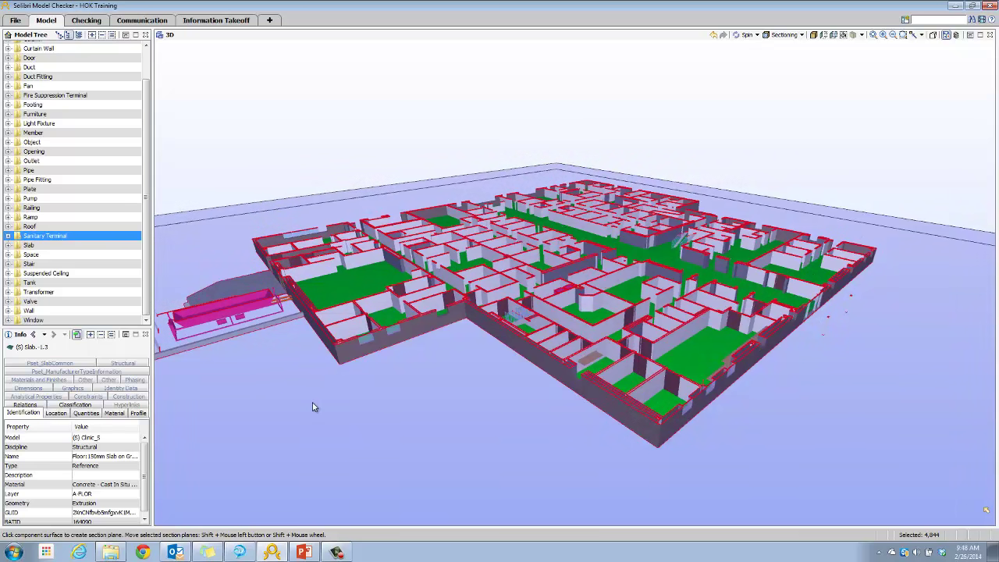
pyautogui.keyDown('shift'); pyautogui.scroll(-4, 313, 405); pyautogui.keyUp('shift')
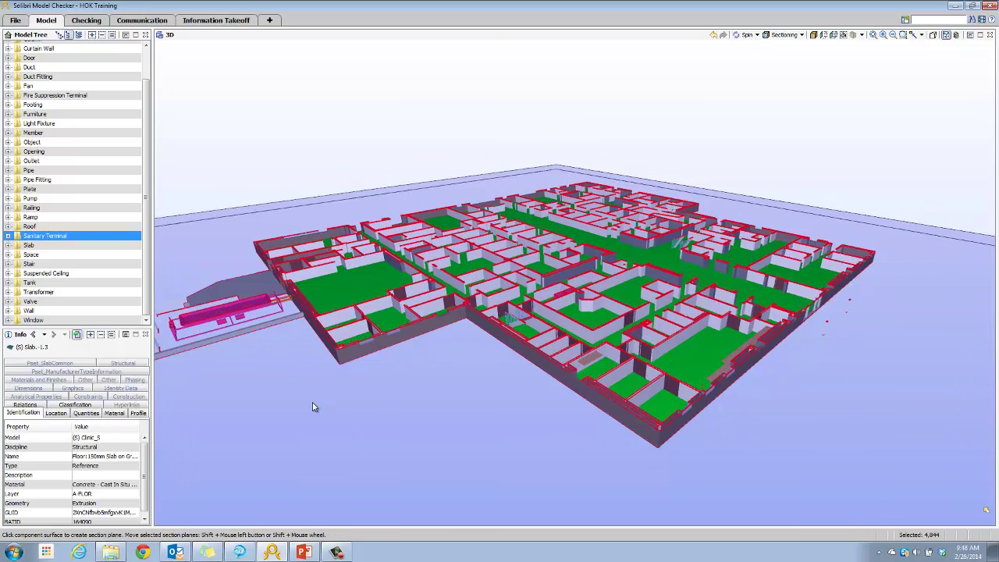
pyautogui.keyDown('shift'); pyautogui.scroll(8, 312, 404); pyautogui.keyUp('shift')
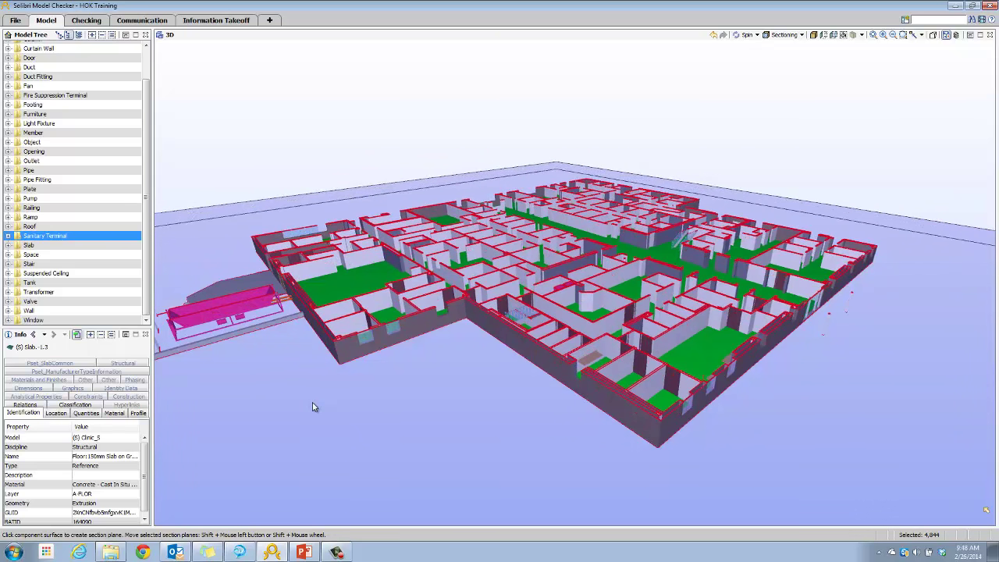
# Raise the upper horizontal section plane to the top of the ground-floor walls, and restore the unsectioned building
pyautogui.keyDown('shift'); pyautogui.scroll(6, 312, 406); pyautogui.keyUp('shift')
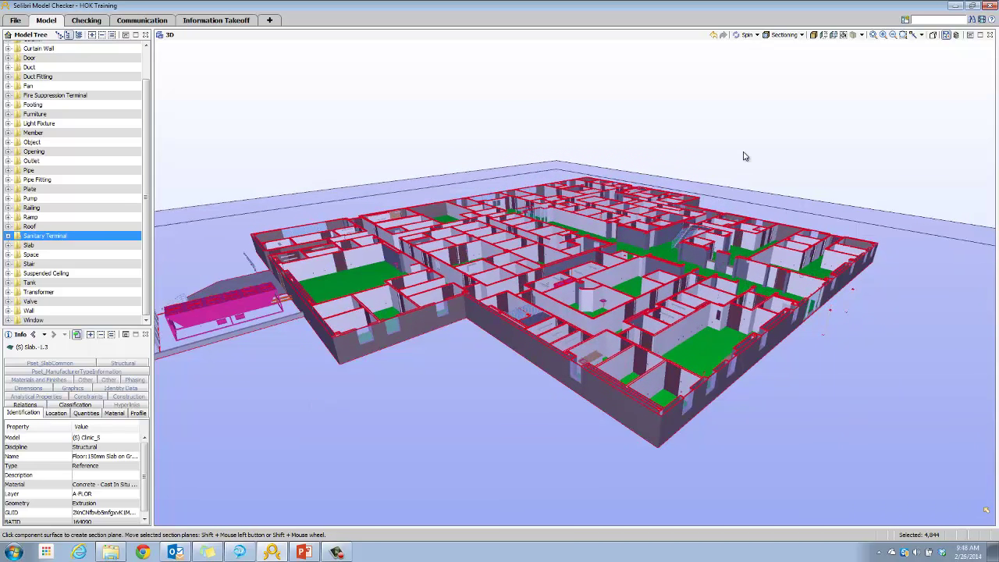
pyautogui.click(814, 36)
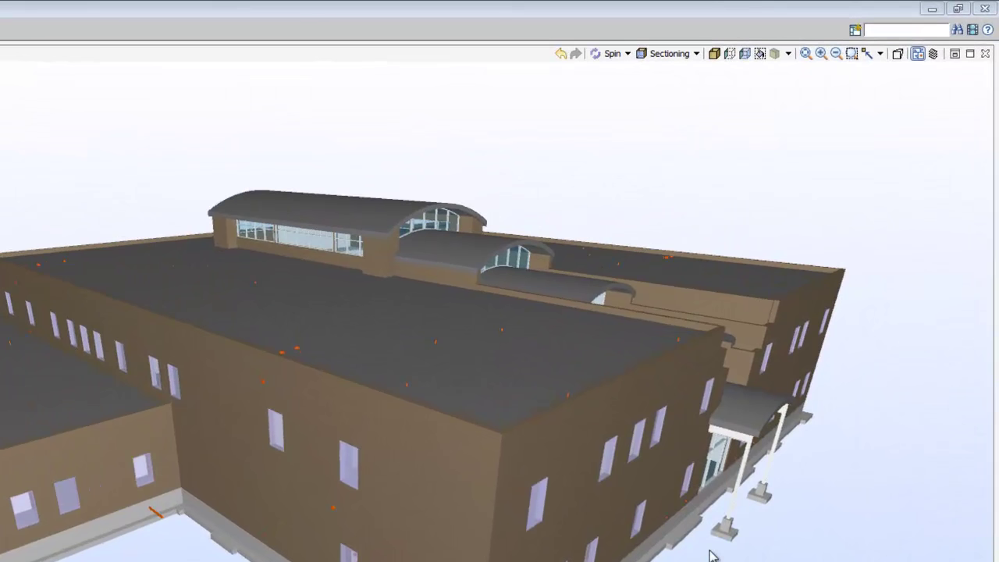
# Turn on the floor plan overlay in the 3D view, and toggle its grids off and on again
pyautogui.click(933, 53)
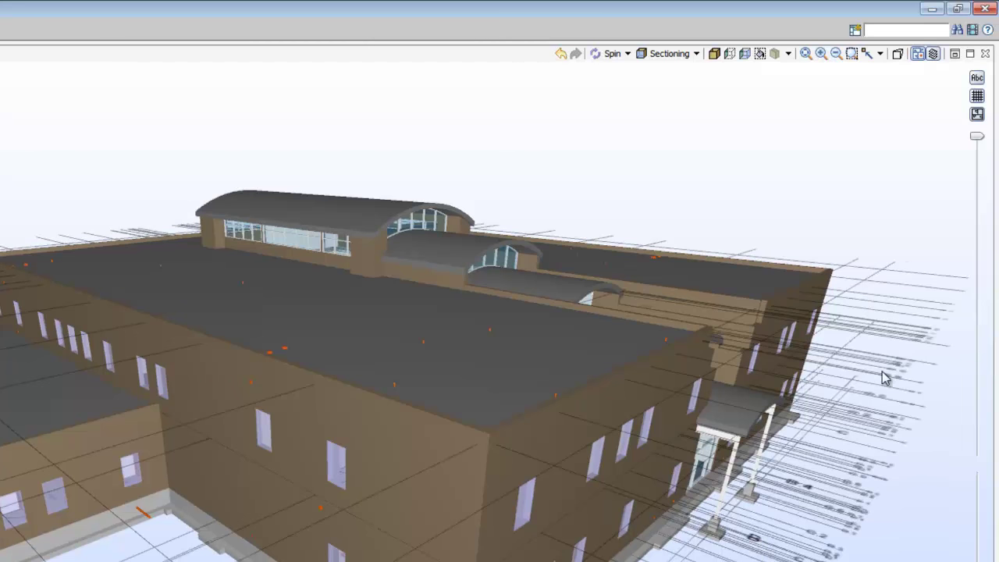
pyautogui.click(977, 96)
pyautogui.click(978, 97)
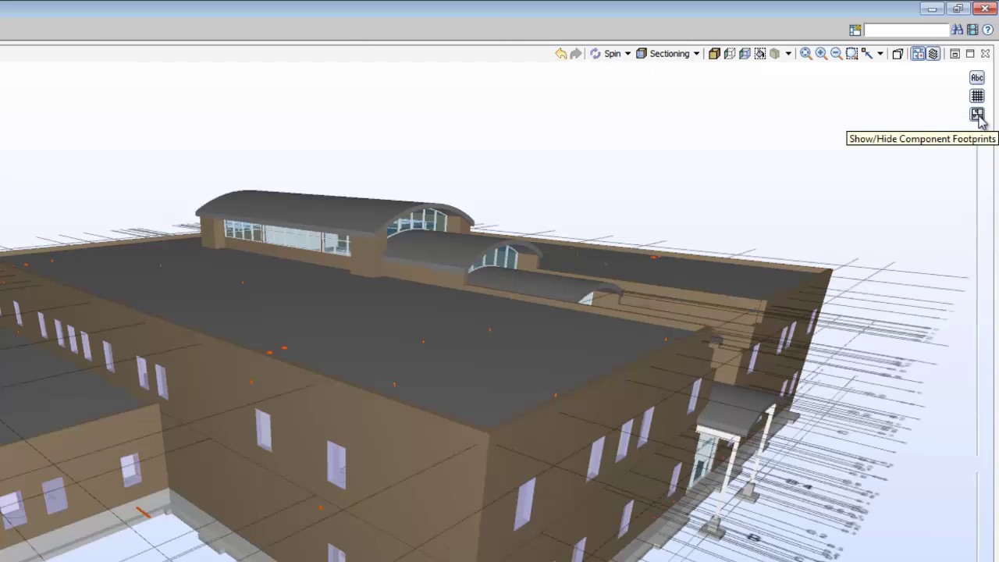
# Toggle the component footprints off and on, and narrow the range of floor levels whose plans are displayed
pyautogui.click(979, 119)
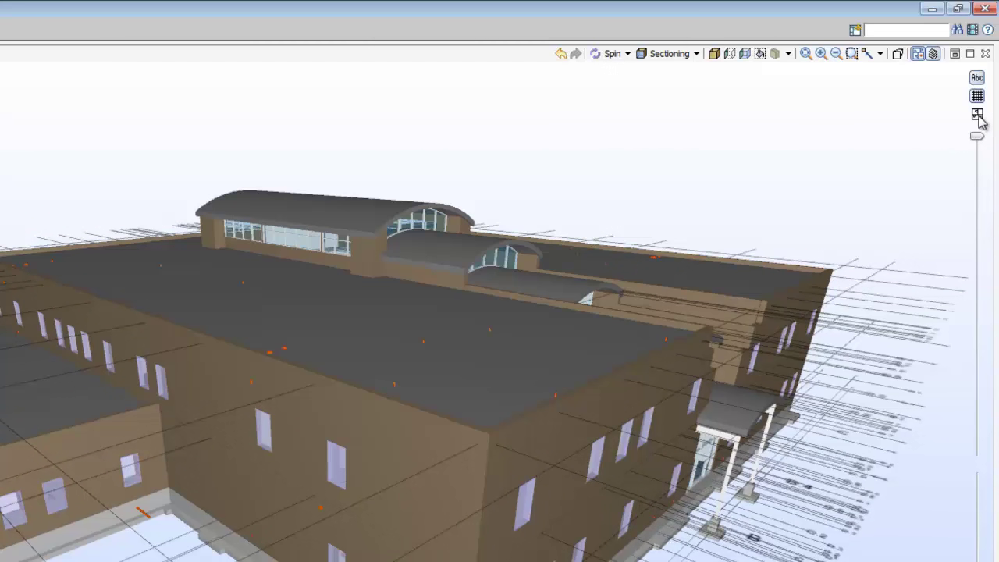
pyautogui.click(979, 117)
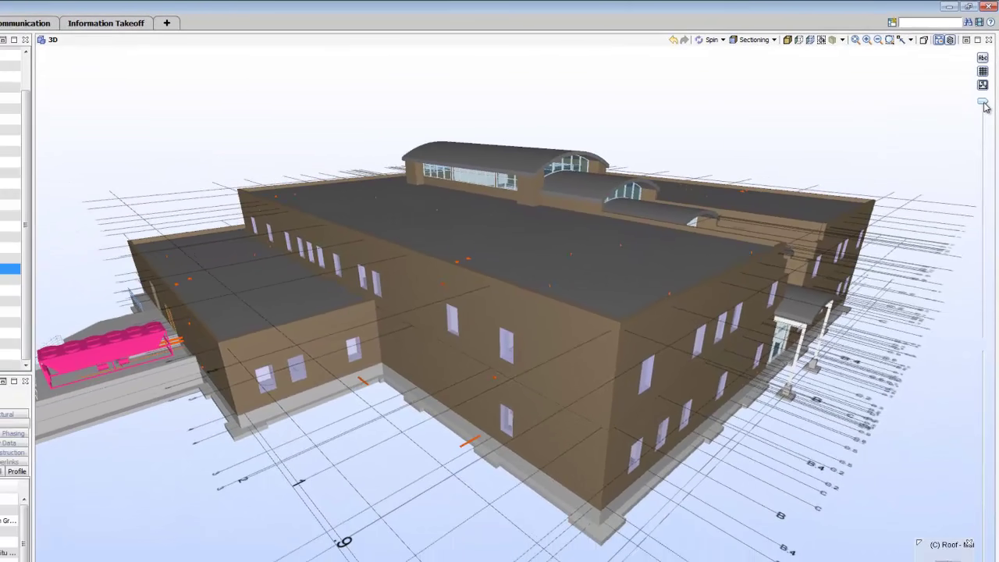
pyautogui.moveTo(986, 107)
pyautogui.mouseDown()
pyautogui.moveTo(986, 328)
pyautogui.moveTo(986, 103)
pyautogui.mouseUp()
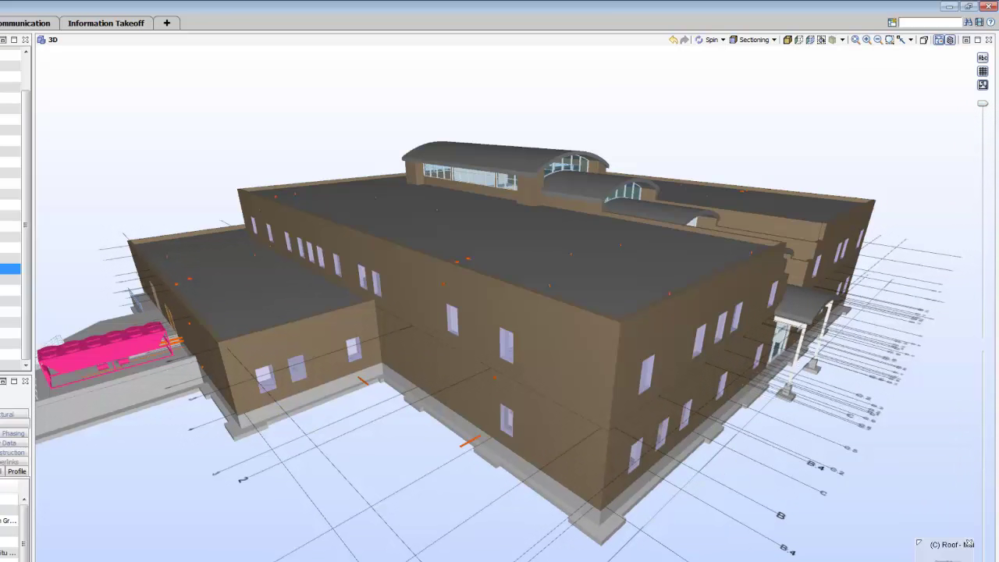
pyautogui.moveTo(982, 423); pyautogui.dragTo(979, 513)
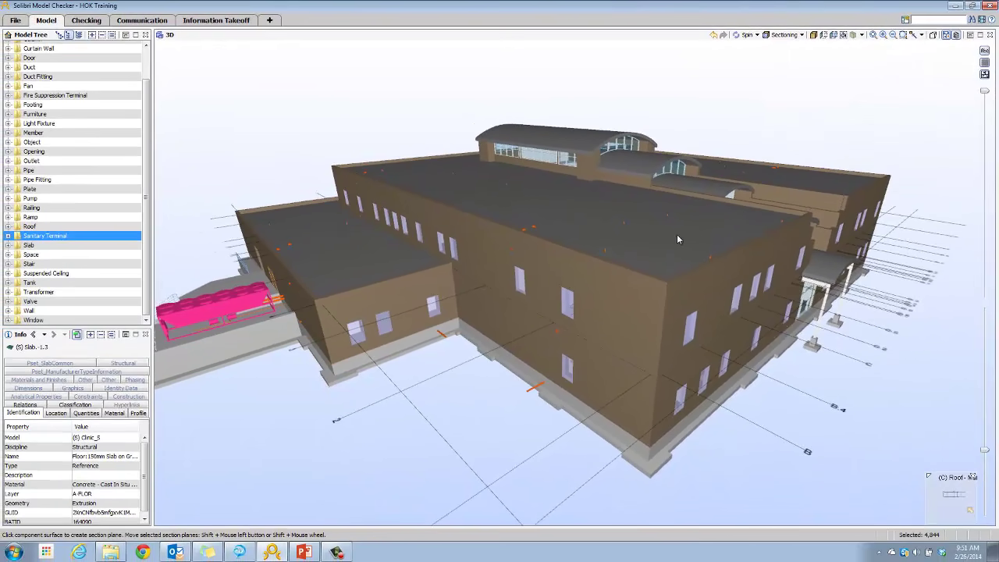
# Create a section plane on the main flat roof and lower it through the second-floor rooms
pyautogui.click(665, 239)
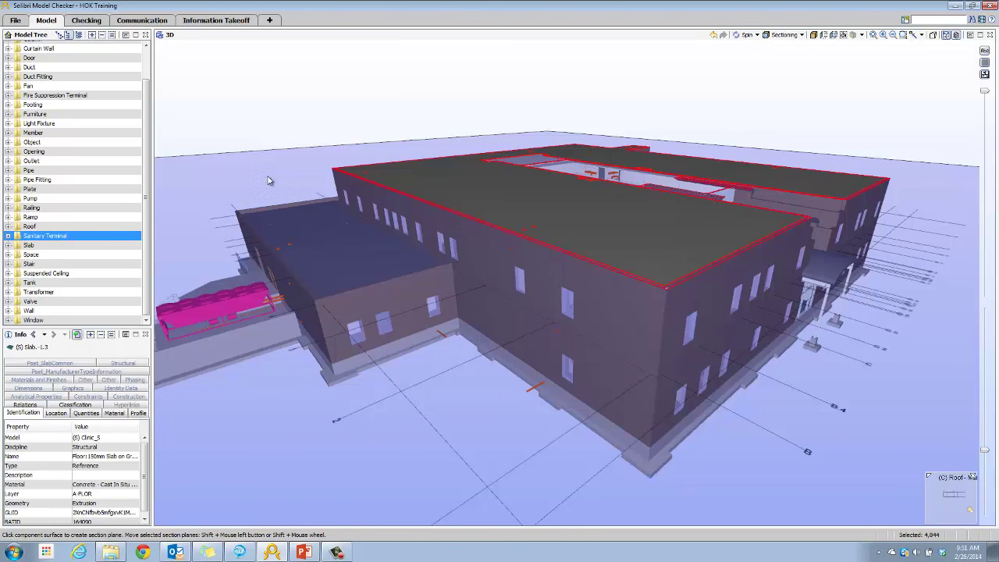
pyautogui.keyDown('shift'); pyautogui.moveTo(280, 169); pyautogui.dragTo(281, 192); pyautogui.keyUp('shift')
pyautogui.keyDown('shift'); pyautogui.scroll(-2, 482, 293); pyautogui.keyUp('shift')
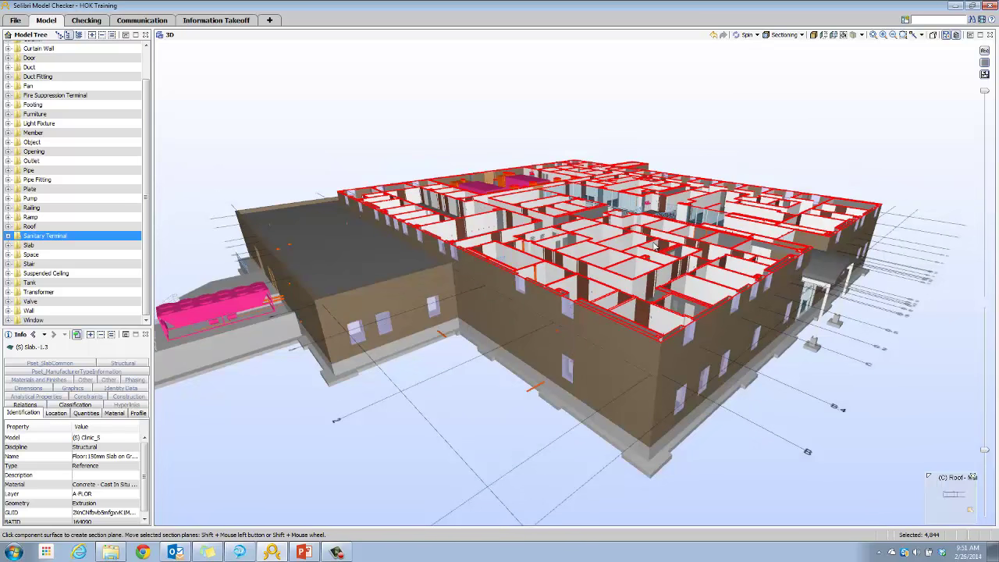
# Hide and show again the room labels on the floor of the sectioned second storey
pyautogui.scroll(6, 597, 251)
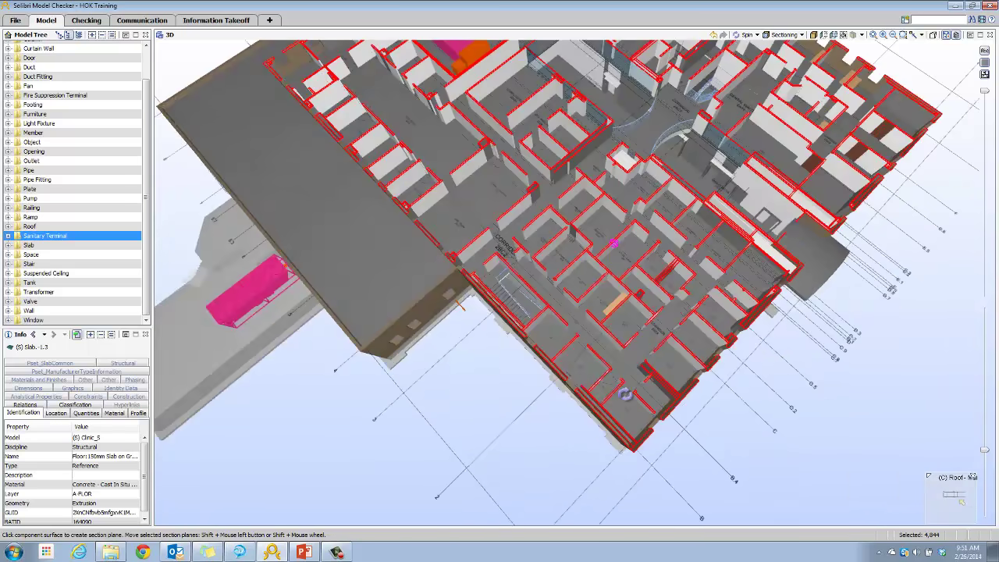
pyautogui.scroll(8, 591, 255)
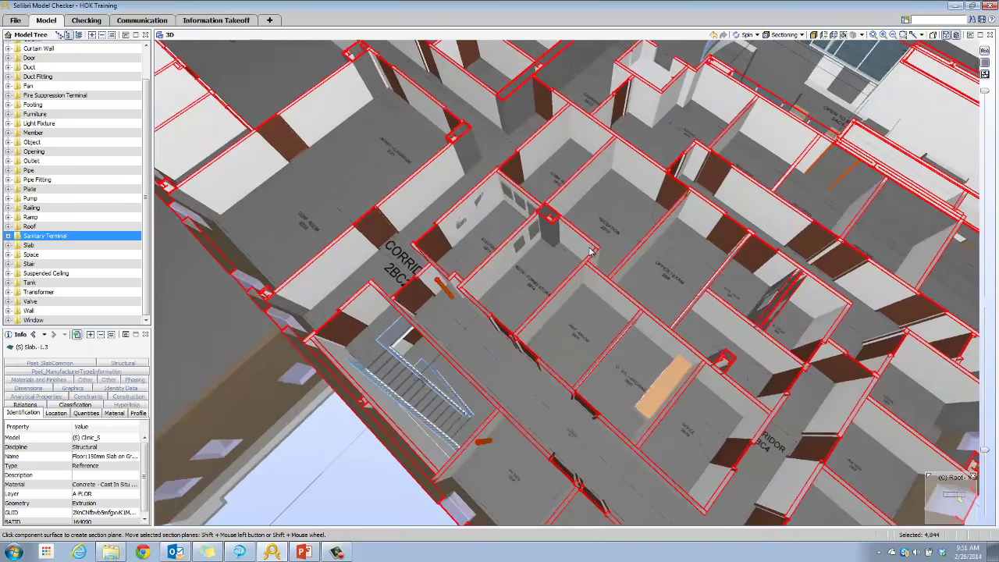
pyautogui.scroll(6, 582, 347)
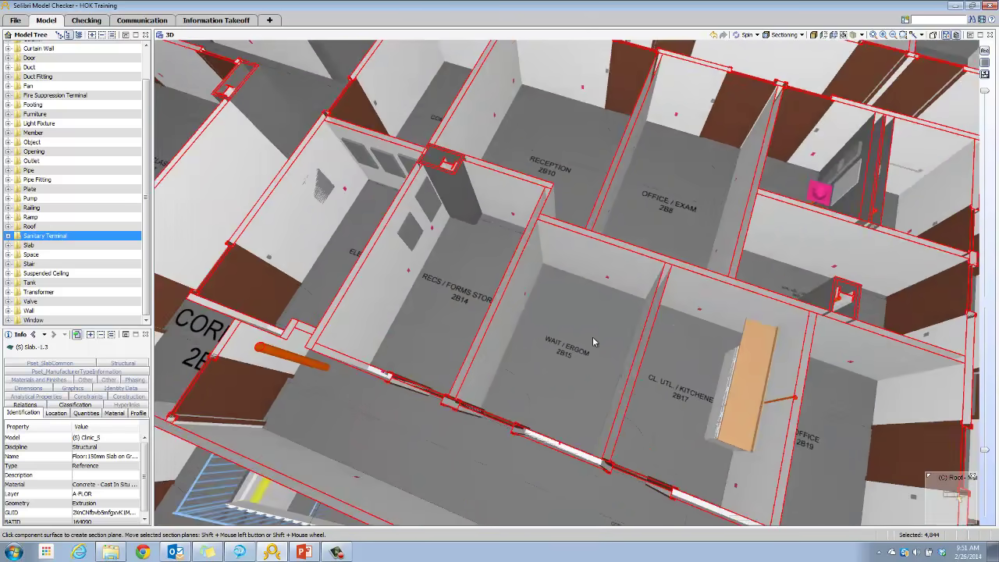
pyautogui.moveTo(541, 360); pyautogui.dragTo(545, 357)
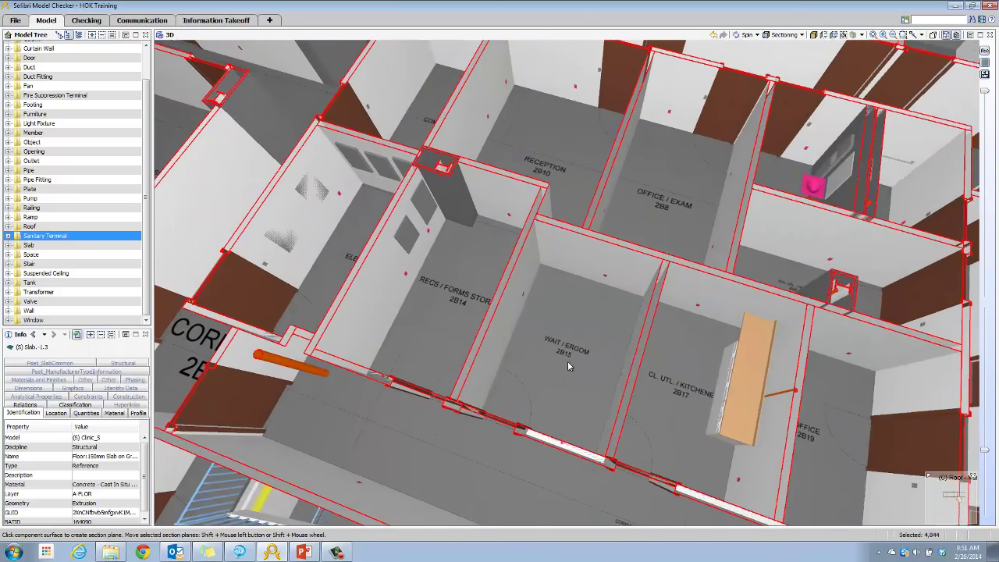
pyautogui.moveTo(634, 336); pyautogui.dragTo(652, 331)
pyautogui.scroll(-5, 652, 332)
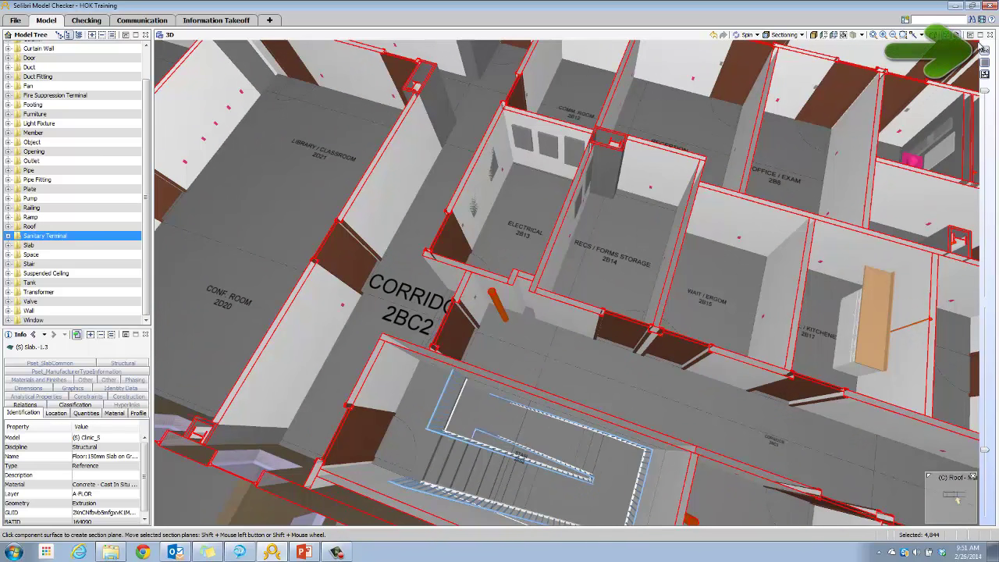
pyautogui.click(986, 53)
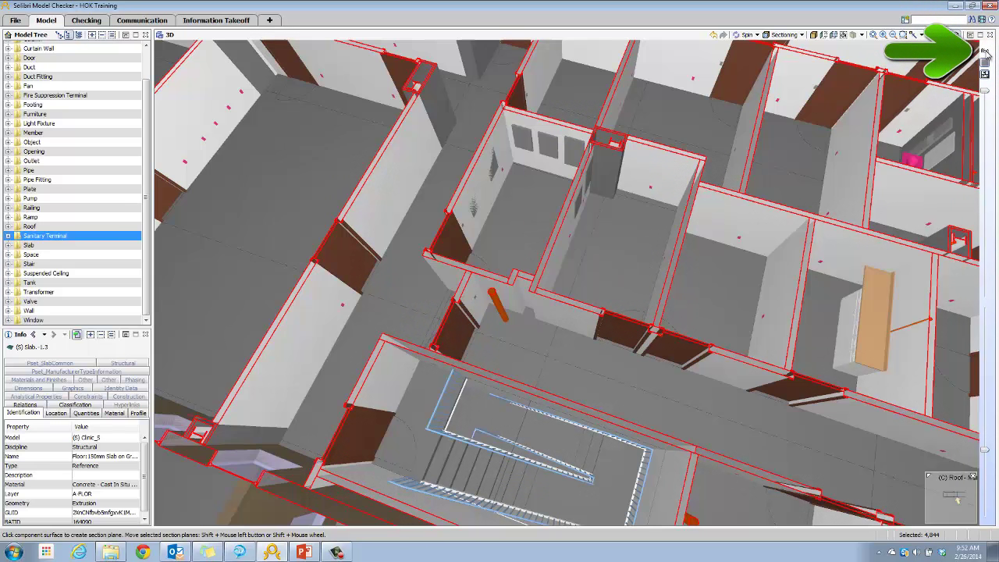
pyautogui.click(985, 51)
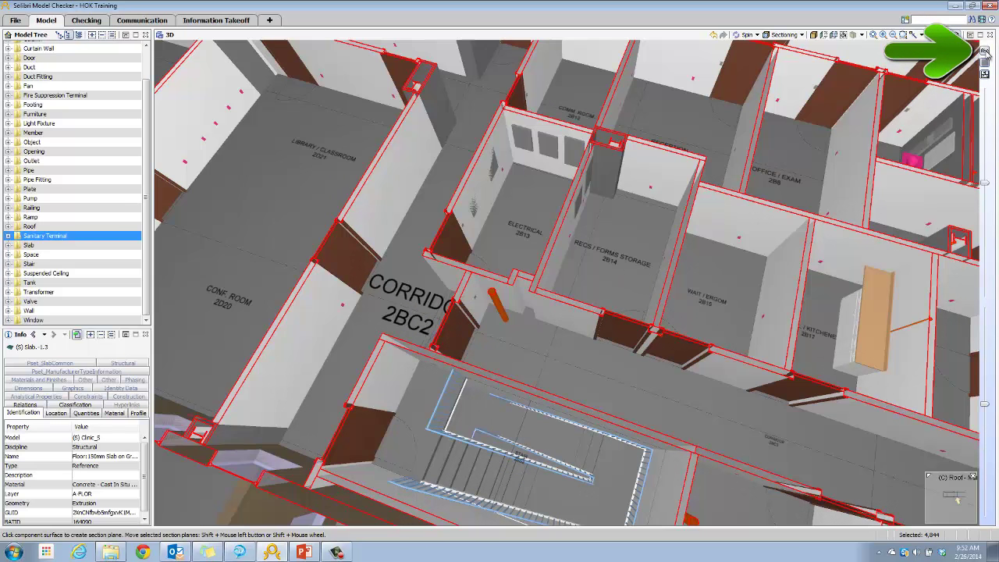
pyautogui.click(985, 50)
pyautogui.click(984, 51)
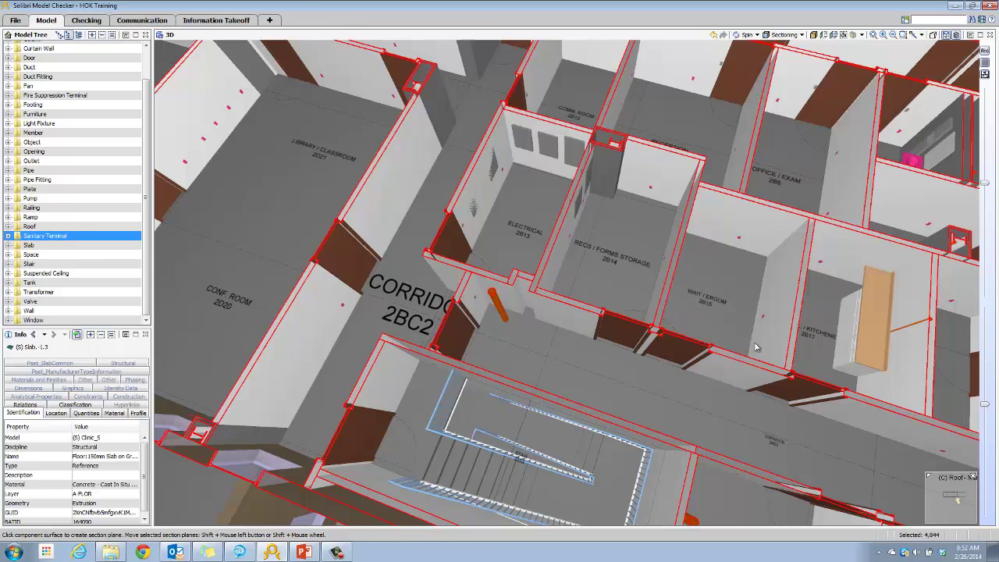
# Switch the Model Tree to the containment hierarchy and remove the architectural model Clinic_A from the 3D view
pyautogui.moveTo(783, 435); pyautogui.dragTo(423, 305, button='middle')
pyautogui.moveTo(510, 433); pyautogui.dragTo(403, 352, button='middle')
pyautogui.moveTo(497, 419); pyautogui.dragTo(404, 328)
pyautogui.scroll(-5, 422, 315)
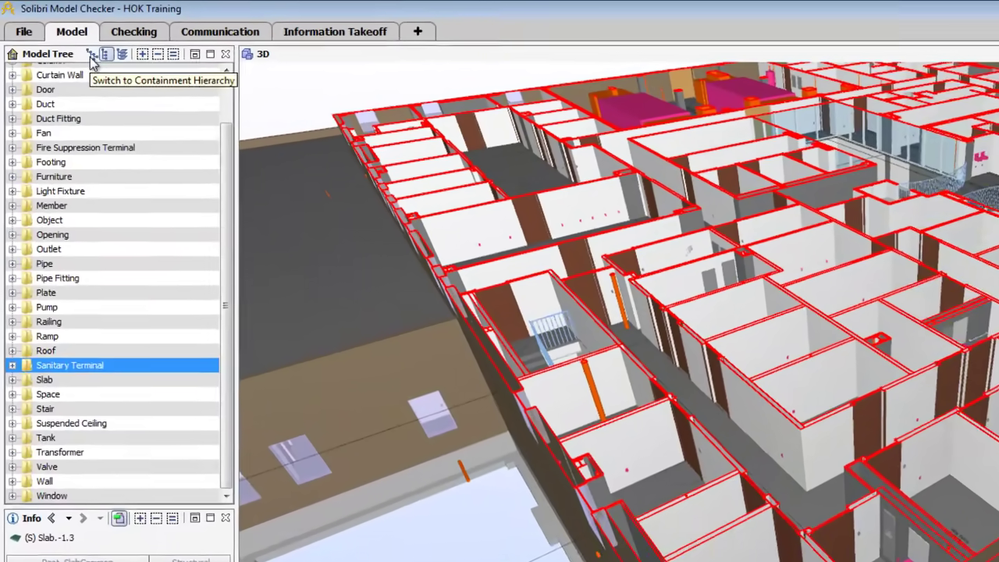
pyautogui.click(90, 56)
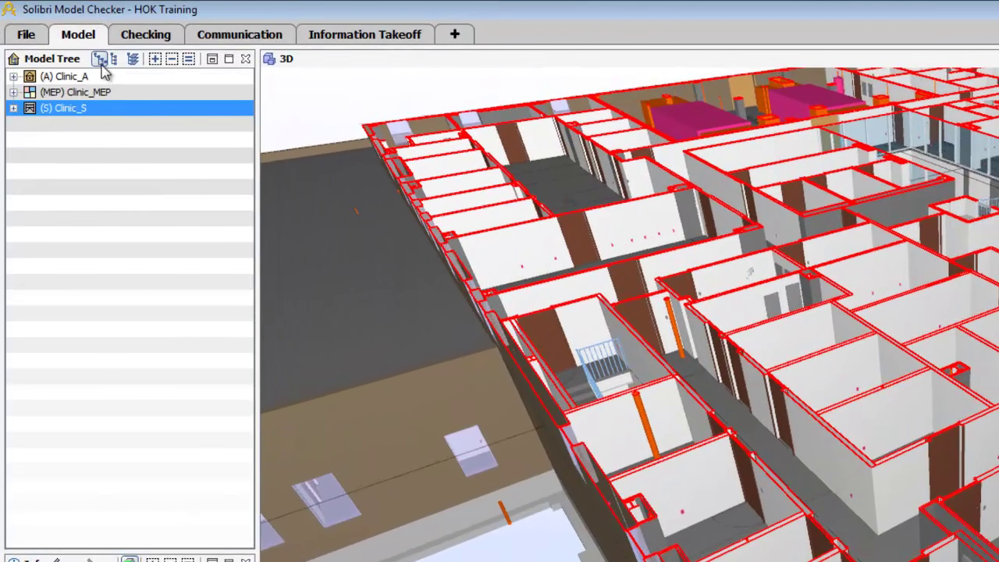
pyautogui.click(62, 78)
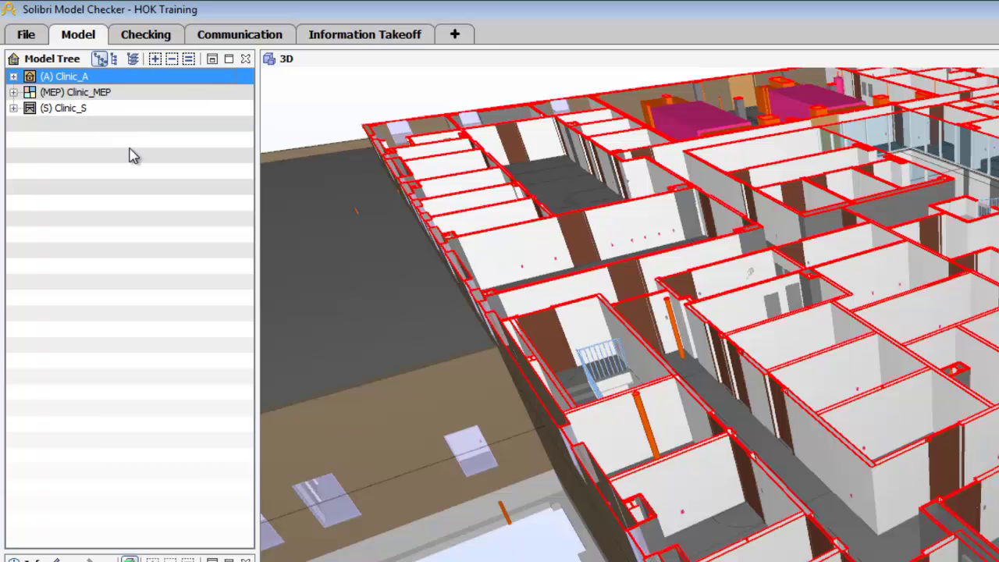
pyautogui.click(173, 61)
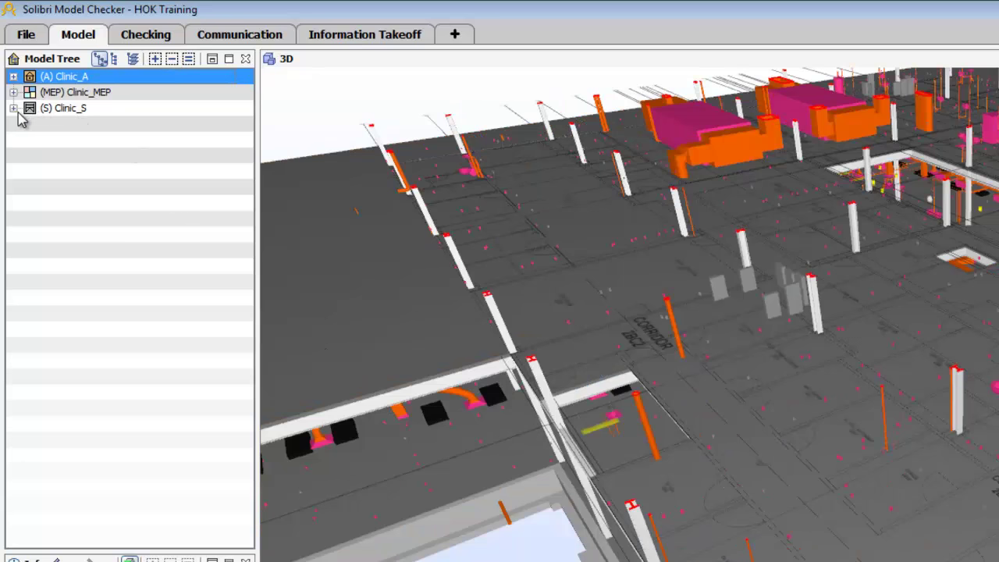
# Switch the Model Tree back to the component hierarchy and remove all Slab components from the 3D view
pyautogui.click(115, 60)
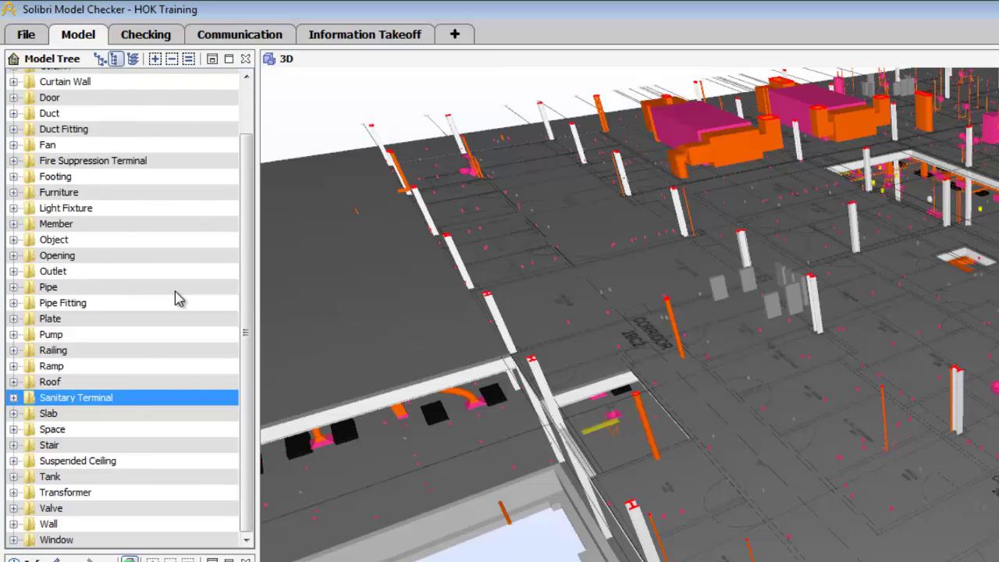
pyautogui.moveTo(250, 293); pyautogui.dragTo(251, 367)
pyautogui.click(92, 416)
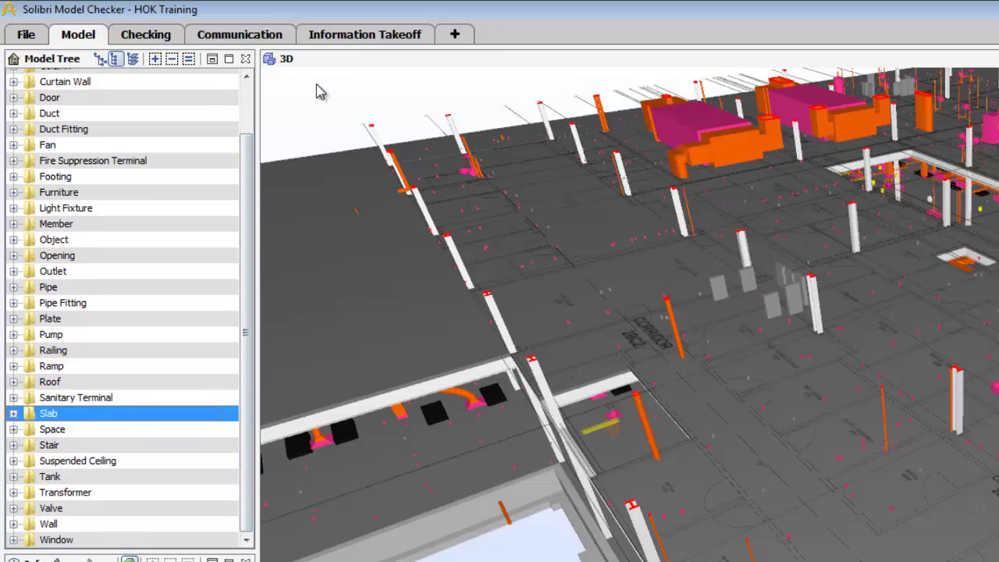
pyautogui.click(173, 62)
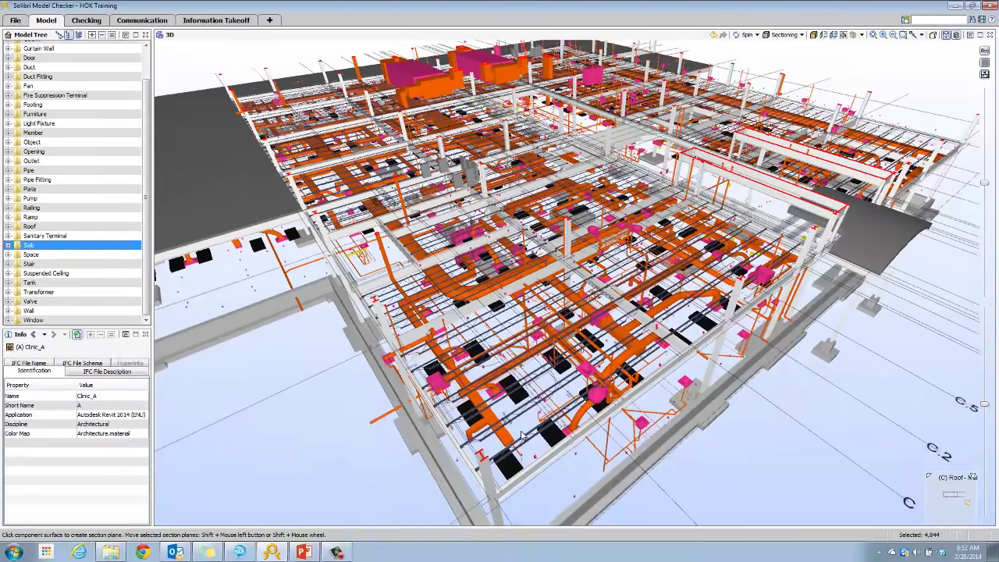
# Extend the displayed floor plan range down to include the first-floor plan beneath the ductwork and steel structure
pyautogui.moveTo(362, 408); pyautogui.dragTo(373, 303)
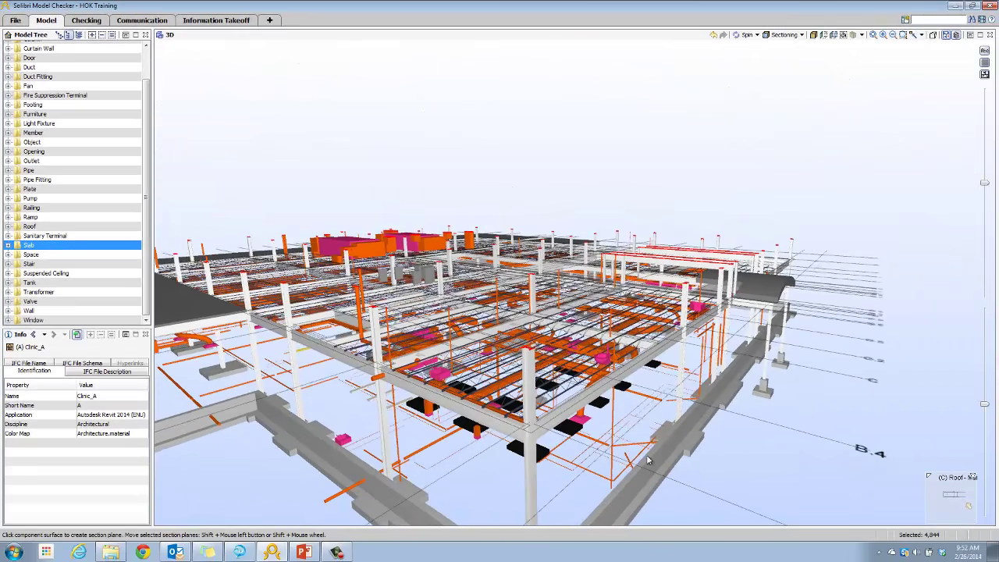
pyautogui.scroll(2, 646, 455)
pyautogui.moveTo(647, 455); pyautogui.dragTo(528, 442)
pyautogui.scroll(2, 556, 421)
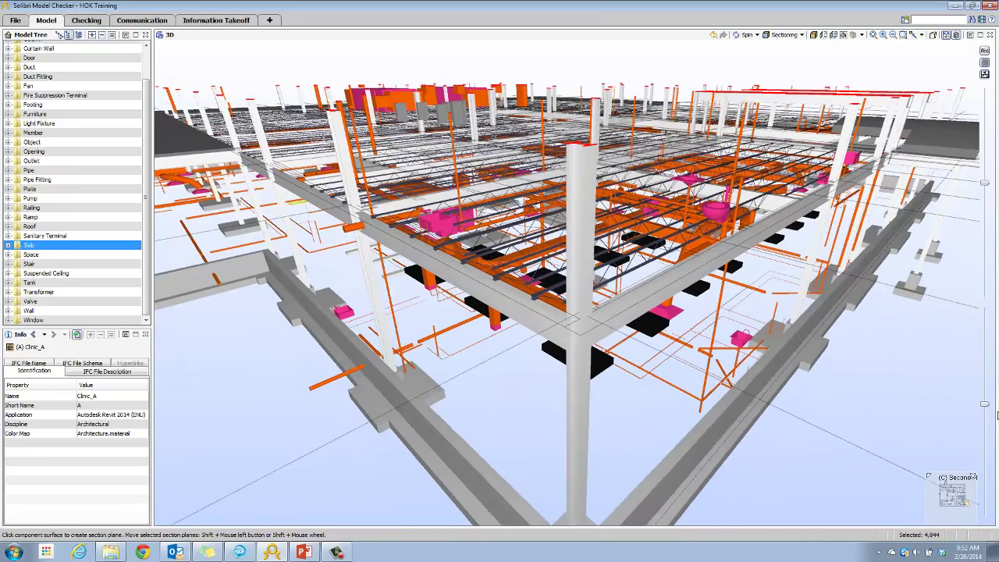
pyautogui.moveTo(988, 412); pyautogui.dragTo(988, 521)
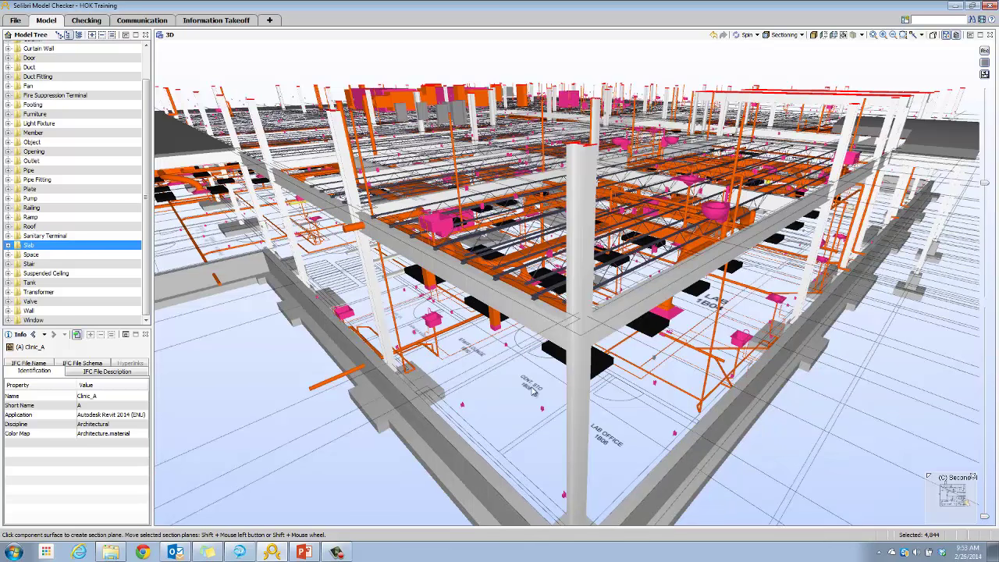
pyautogui.scroll(2, 512, 384)
pyautogui.moveTo(511, 378); pyautogui.dragTo(519, 355, button='middle')
pyautogui.moveTo(483, 422); pyautogui.dragTo(495, 375, button='middle')
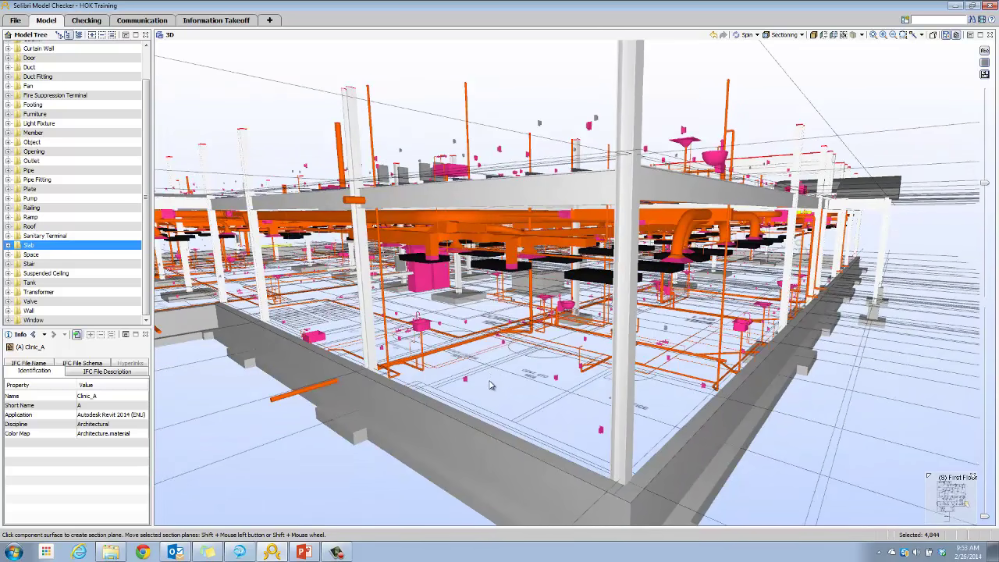
pyautogui.scroll(3, 491, 385)
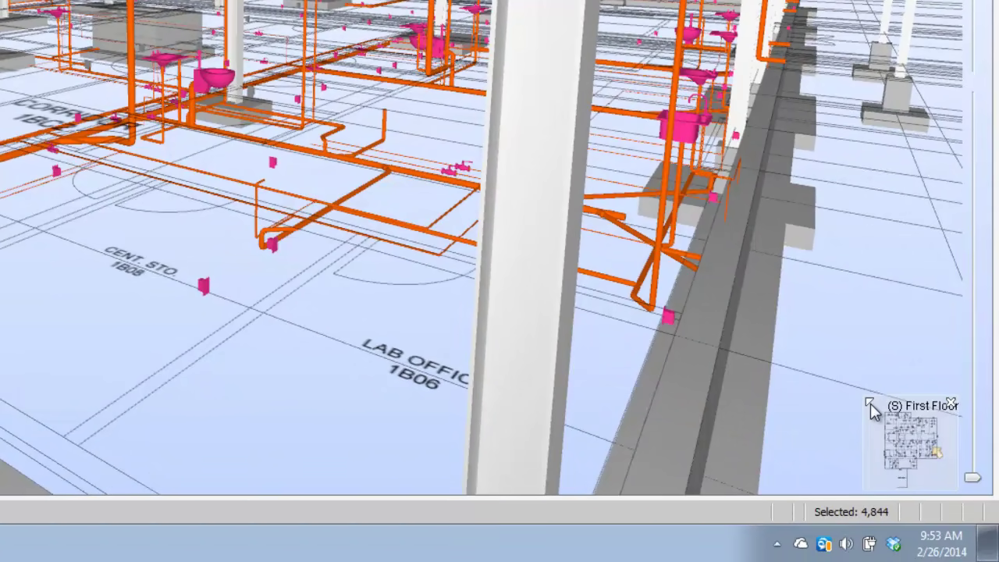
# Enlarge the First Floor navigation map and walk into the first floor beneath the beams and ductwork
pyautogui.moveTo(870, 402); pyautogui.dragTo(688, 226)
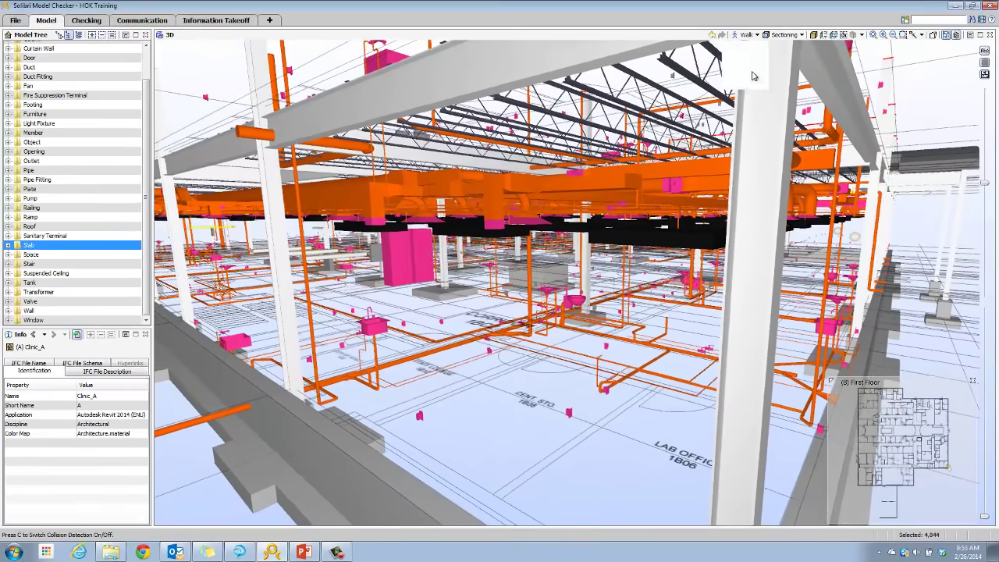
pyautogui.scroll(3, 555, 456)
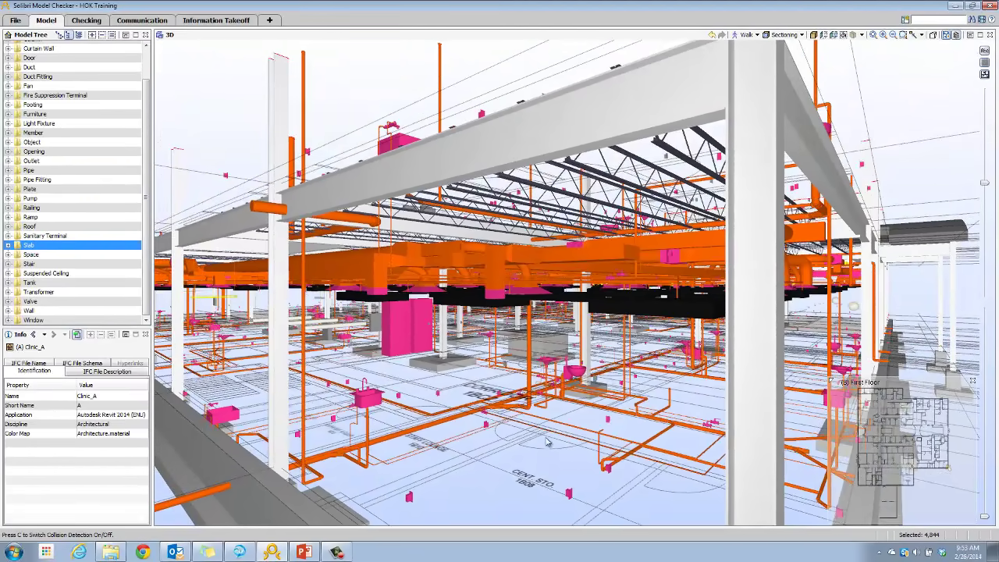
pyautogui.scroll(-2, 546, 478)
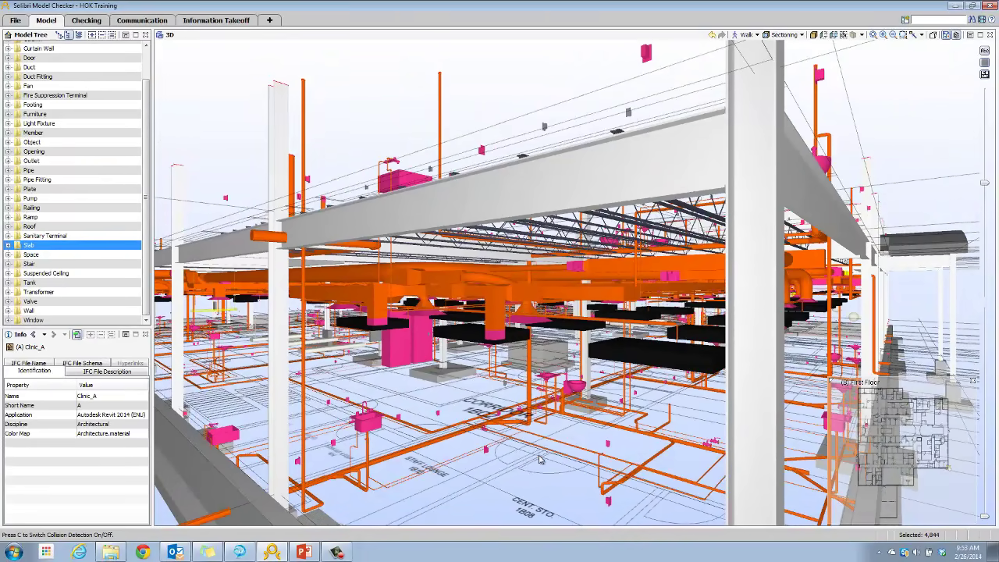
pyautogui.moveTo(537, 389); pyautogui.dragTo(546, 284, button='middle')
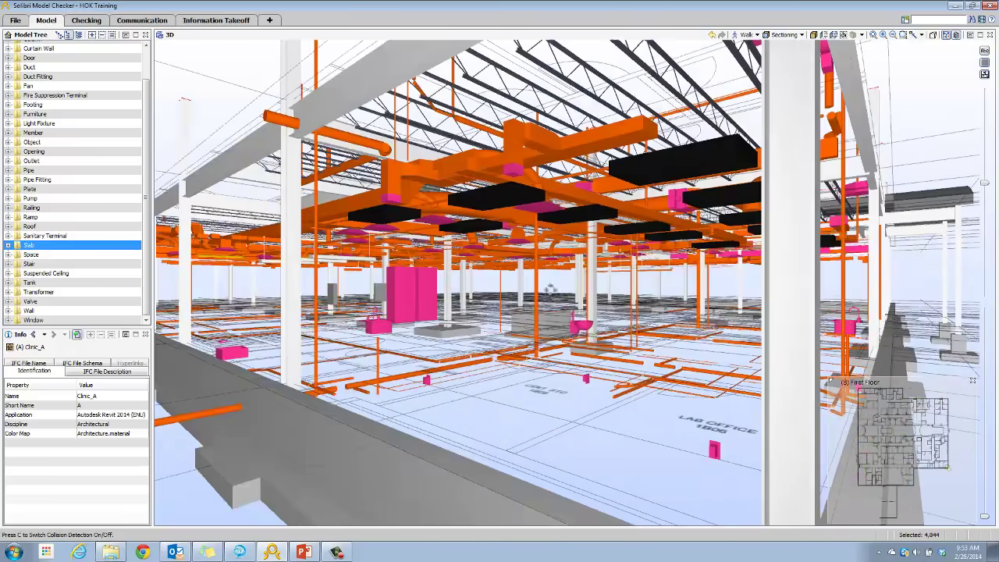
pyautogui.moveTo(561, 339); pyautogui.dragTo(561, 296, button='middle')
pyautogui.scroll(5, 561, 299)
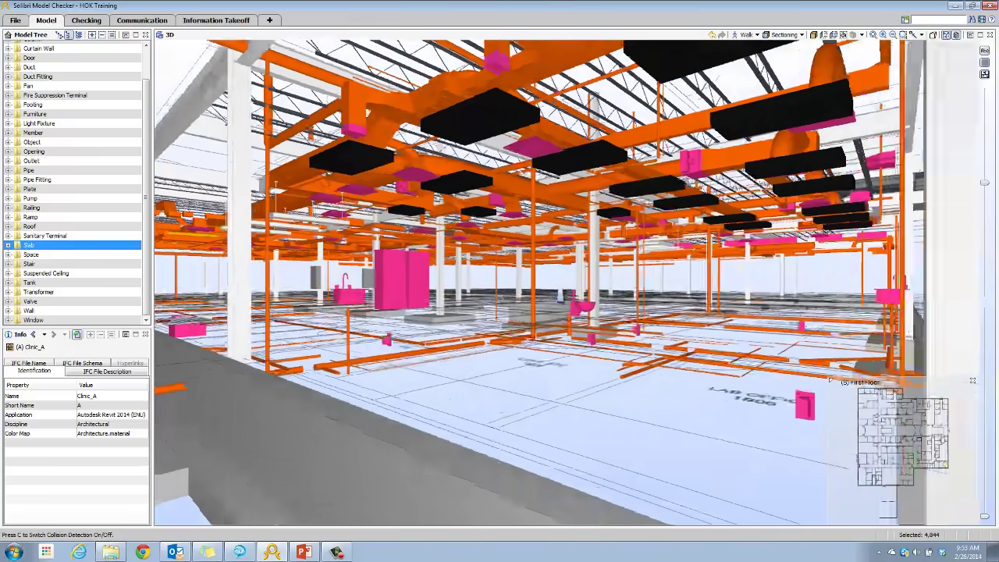
# Walk forward through the first floor, turning past the footings, columns and plumbing fixtures to view the services overhead
pyautogui.moveTo(562, 282); pyautogui.dragTo(632, 317)
pyautogui.scroll(2, 666, 322)
pyautogui.scroll(5, 691, 295)
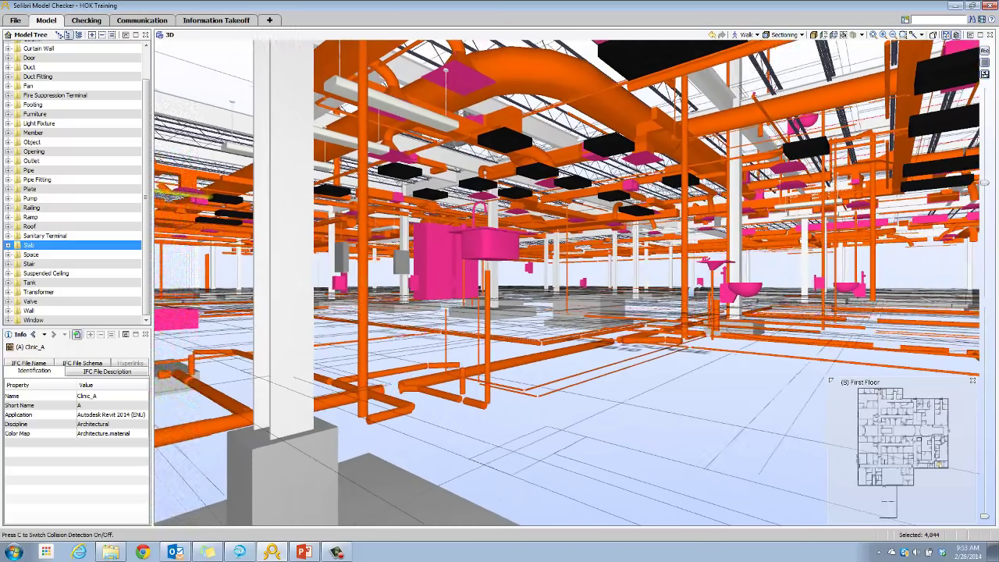
pyautogui.scroll(5, 678, 282)
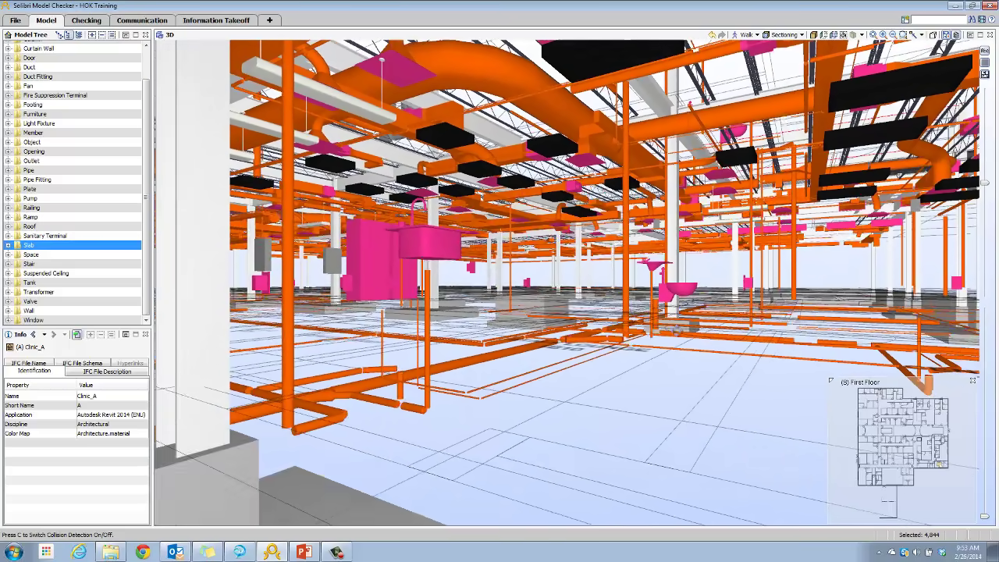
pyautogui.scroll(5, 660, 360)
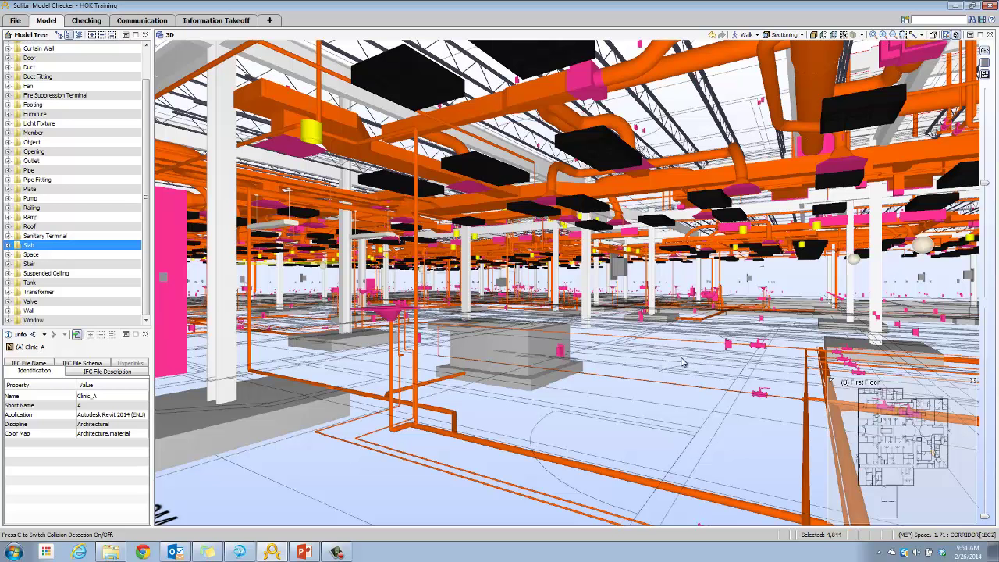
pyautogui.moveTo(704, 357); pyautogui.dragTo(709, 361)
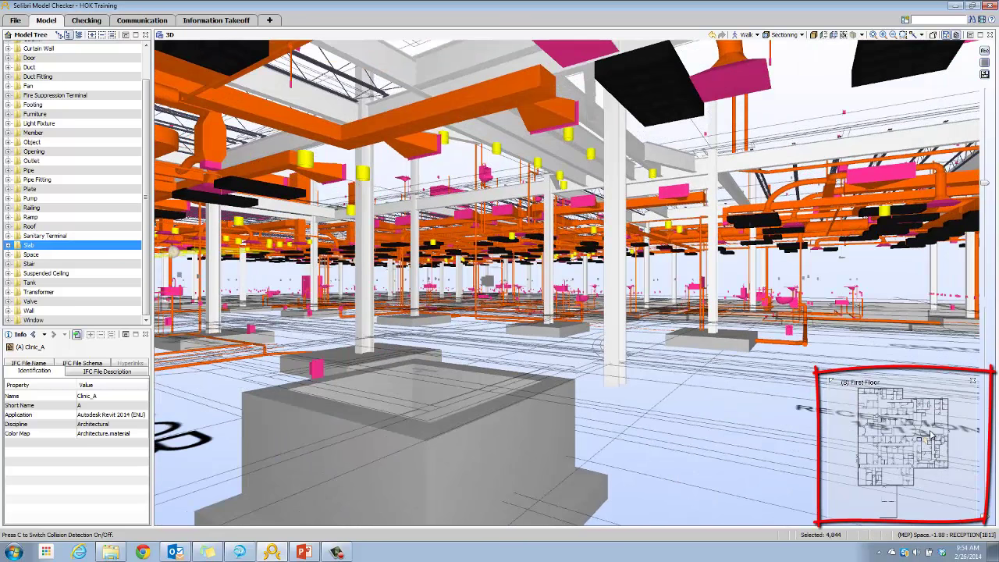
# Jump between four locations across the First Floor navigation map to view the structure and services from each spot
pyautogui.click(869, 453)
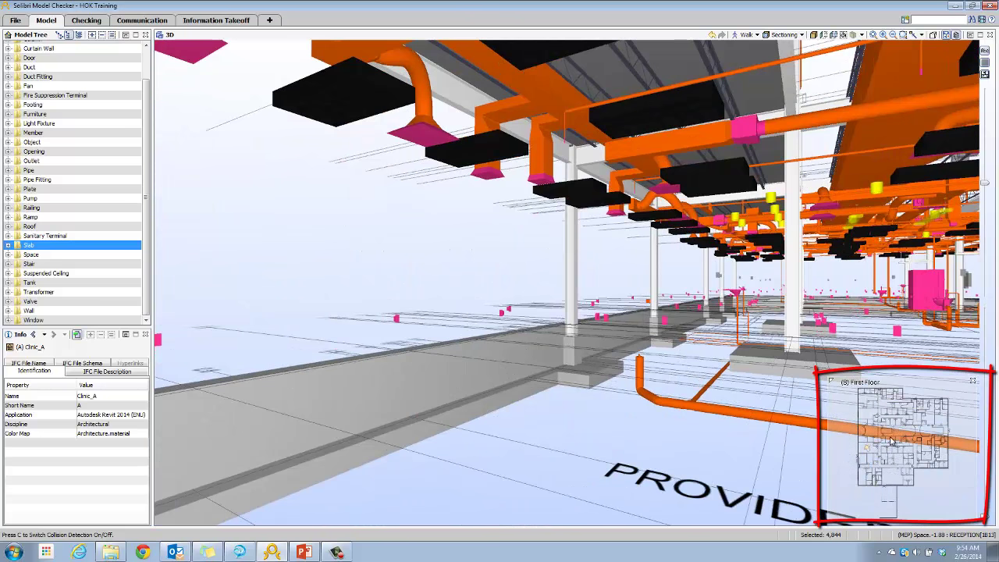
pyautogui.click(925, 426)
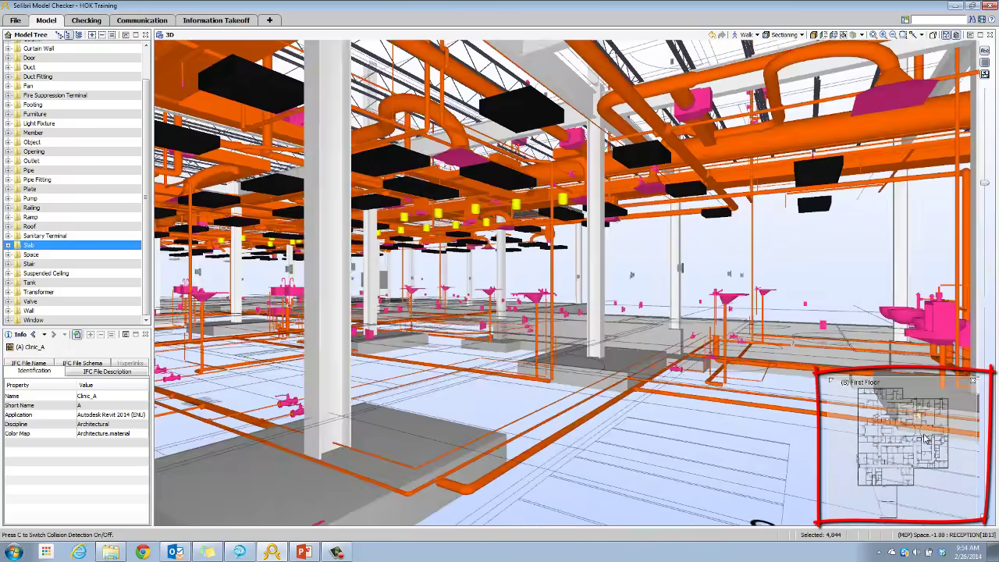
pyautogui.click(886, 406)
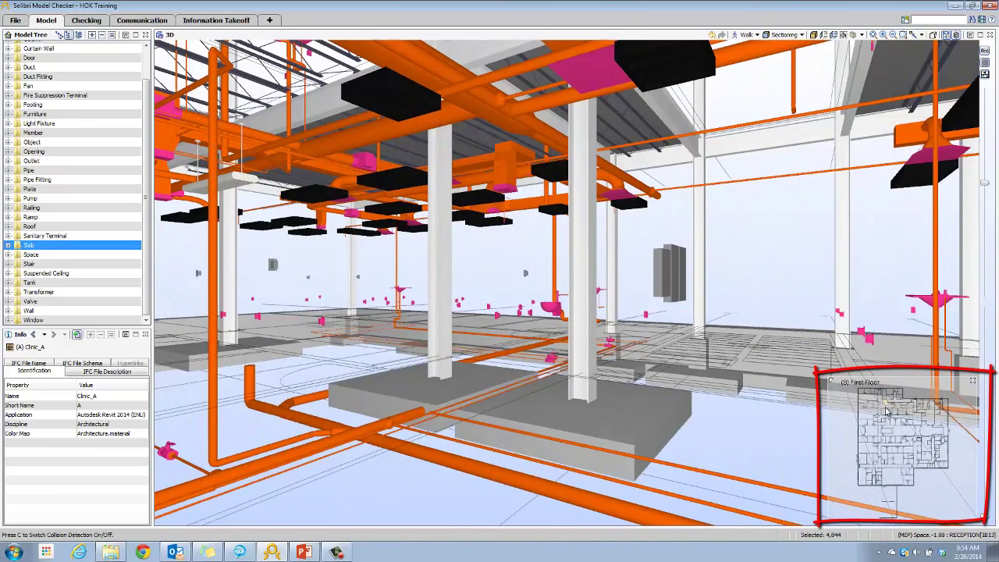
pyautogui.click(899, 475)
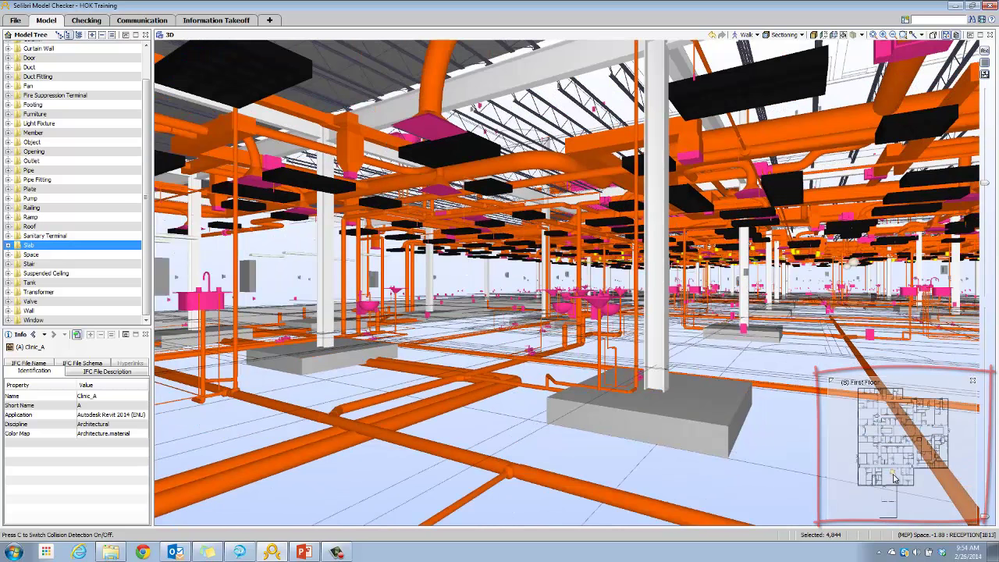
# Switch the Model Tree to the containment hierarchy and add the architectural model Clinic_A back to the 3D view
pyautogui.scroll(3, 148, 94)
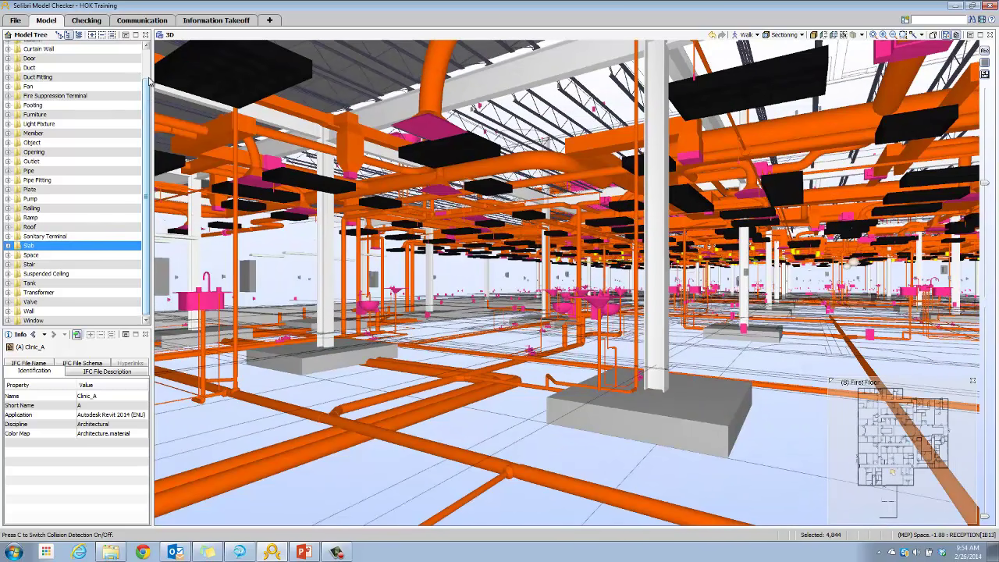
pyautogui.click(59, 34)
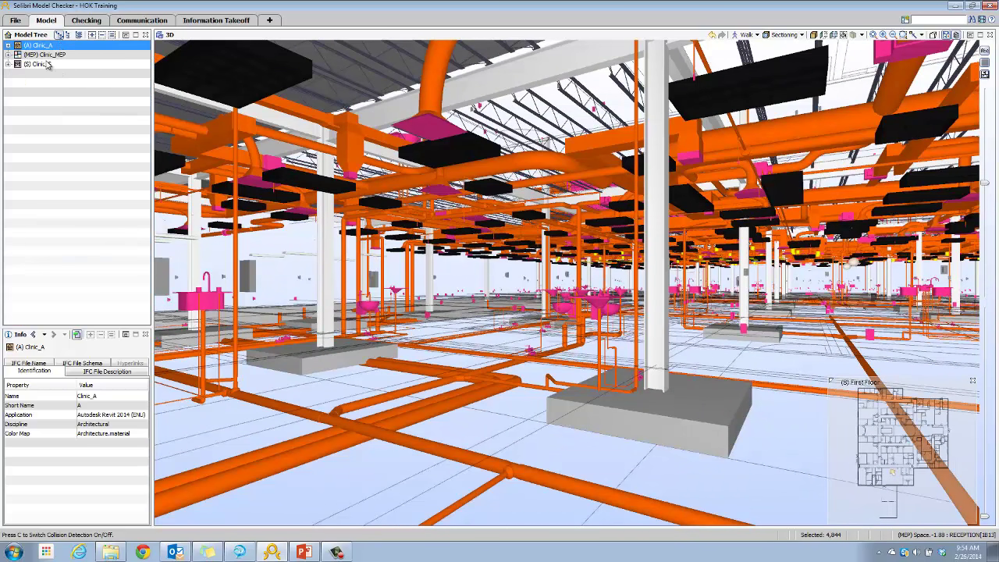
pyautogui.click(92, 36)
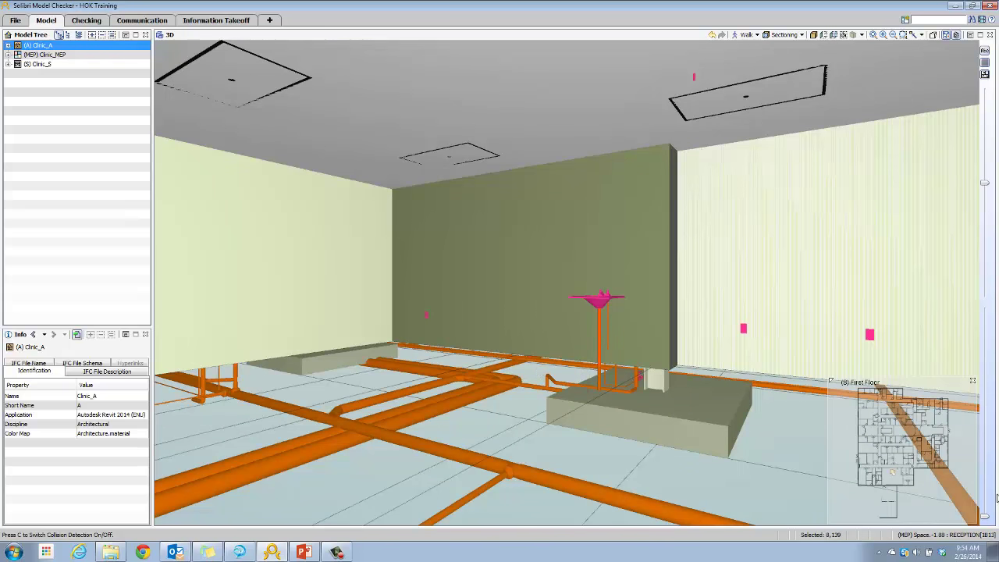
# Jump to another room on the First Floor navigation map and look around its walls, door and ceiling
pyautogui.click(867, 419)
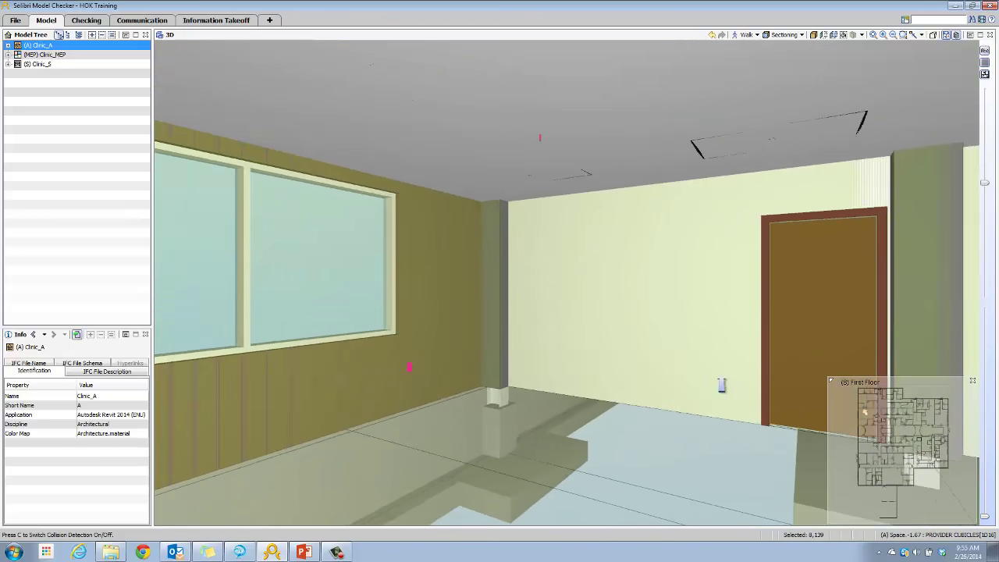
pyautogui.moveTo(722, 385); pyautogui.dragTo(698, 331)
pyautogui.moveTo(408, 390); pyautogui.dragTo(409, 386)
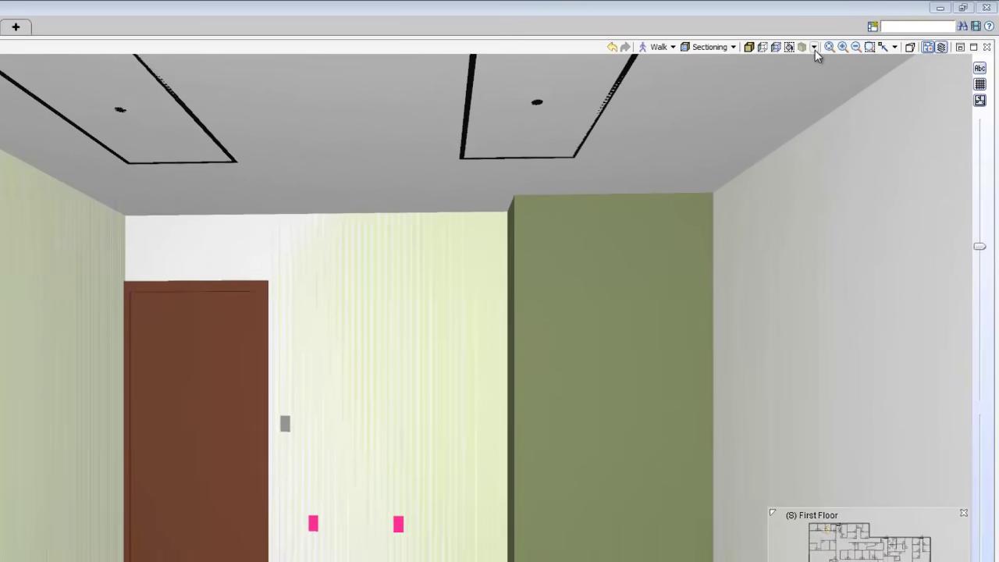
# Hide the suspended ceilings and back away in the room to view the ductwork and light fixtures above
pyautogui.click(861, 37)
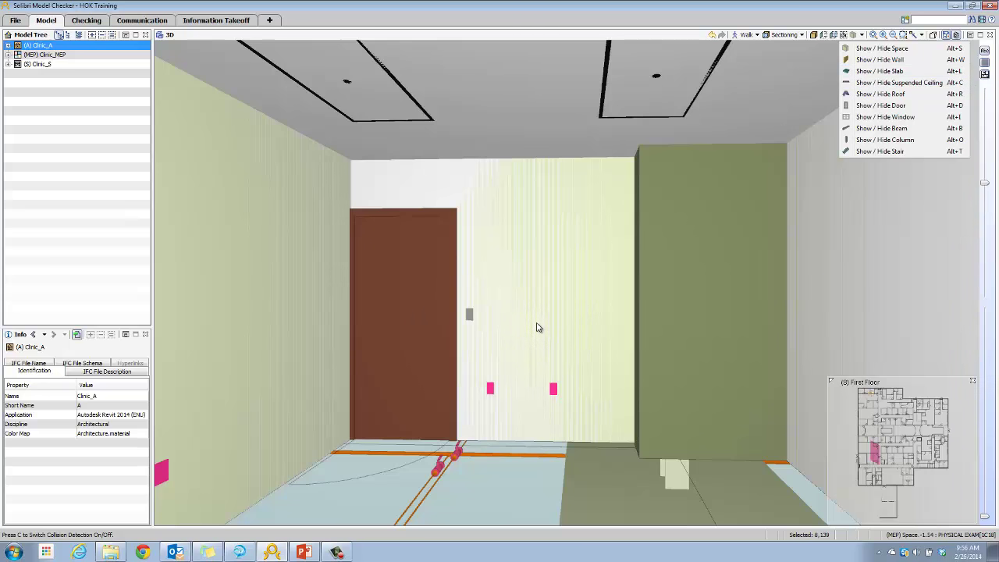
pyautogui.click(916, 83)
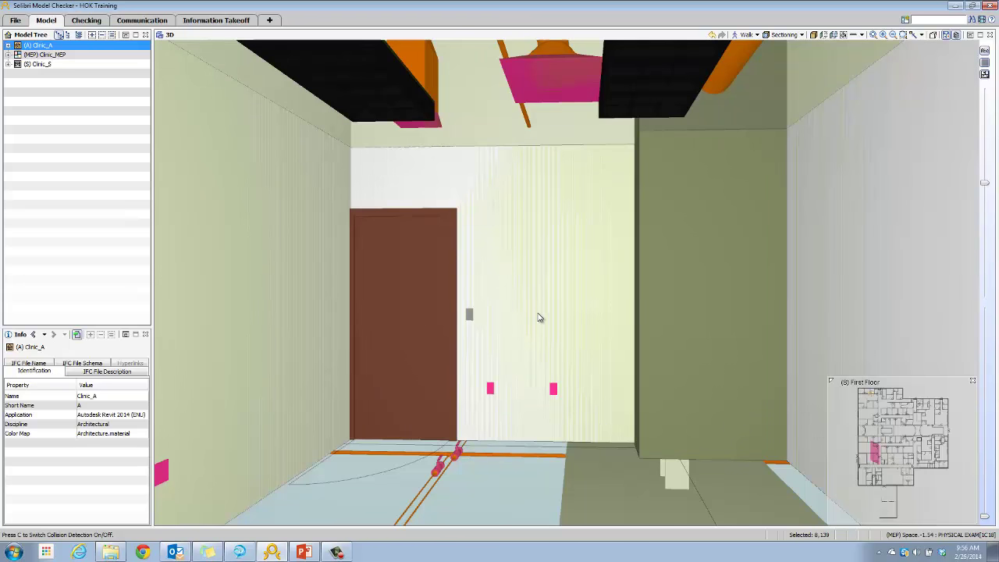
pyautogui.scroll(1, 538, 312)
pyautogui.scroll(-3, 539, 317)
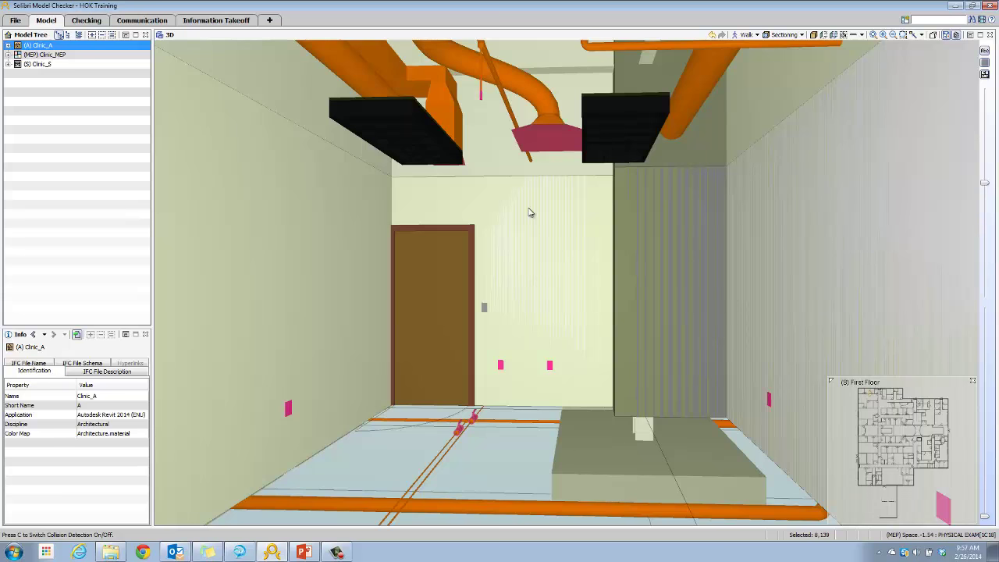
# Hide the walls around the room while keeping the doors and translucent spaces displayed
pyautogui.hotkey('ctrl', 'z')
pyautogui.hotkey('ctrl', 'z')
pyautogui.press('w')
pyautogui.press('t')
pyautogui.press('t')
pyautogui.press('t')
pyautogui.press('t')
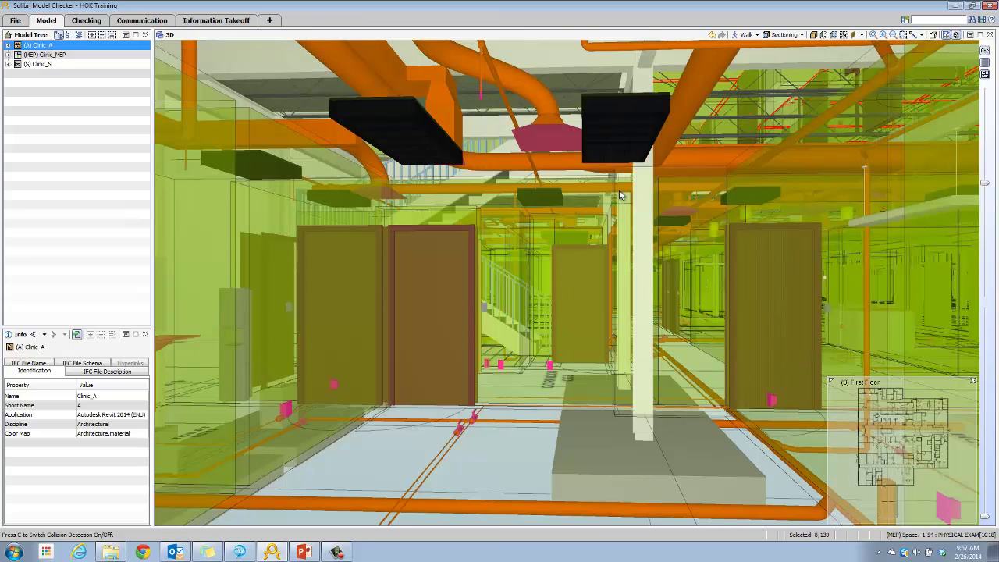
# Hide the spaces, suspended ceilings and walls to expose the doors, stairs, structure and building services
pyautogui.click(862, 36)
pyautogui.click(875, 50)
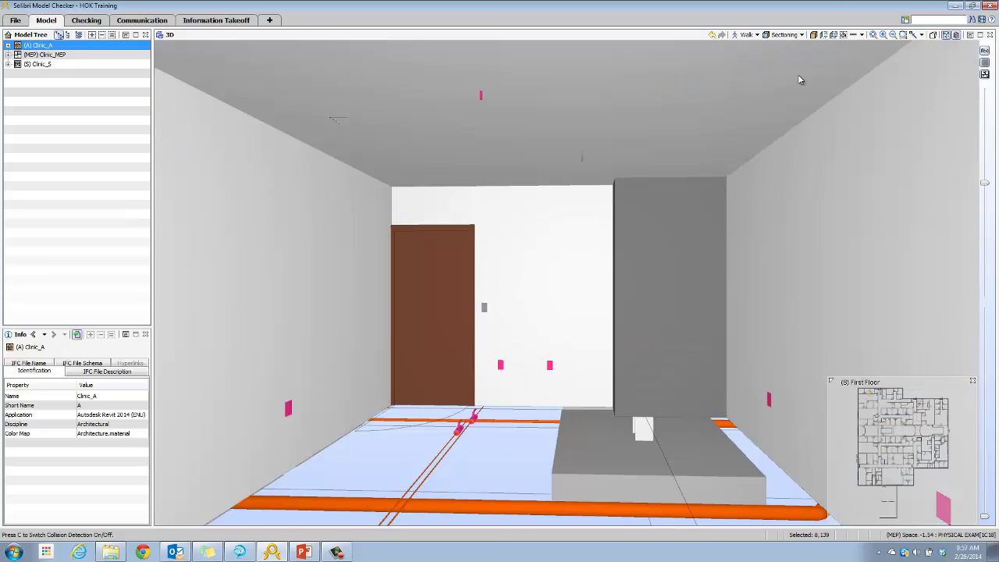
pyautogui.hotkey('shift', 'c')
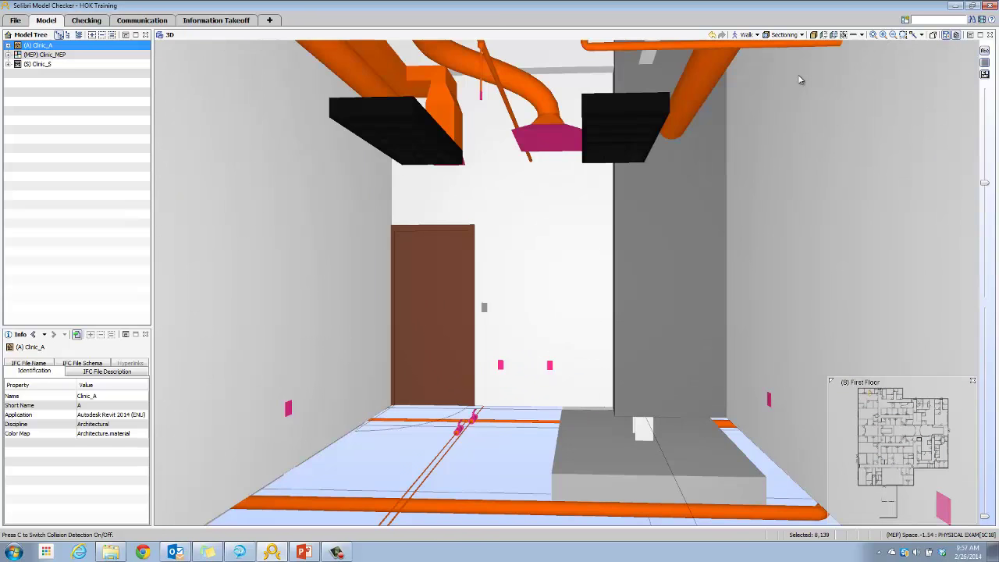
pyautogui.hotkey('shift', 'w')
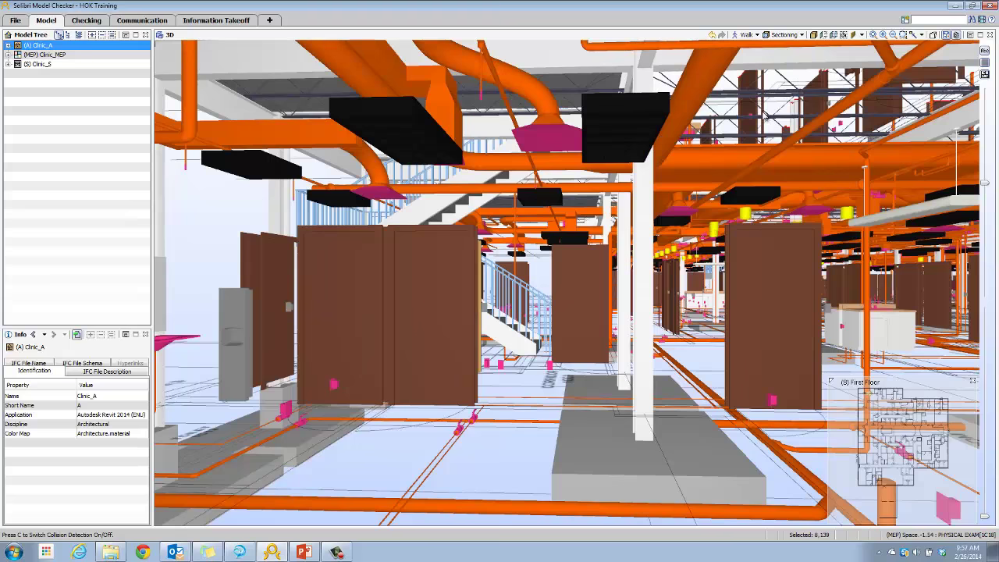